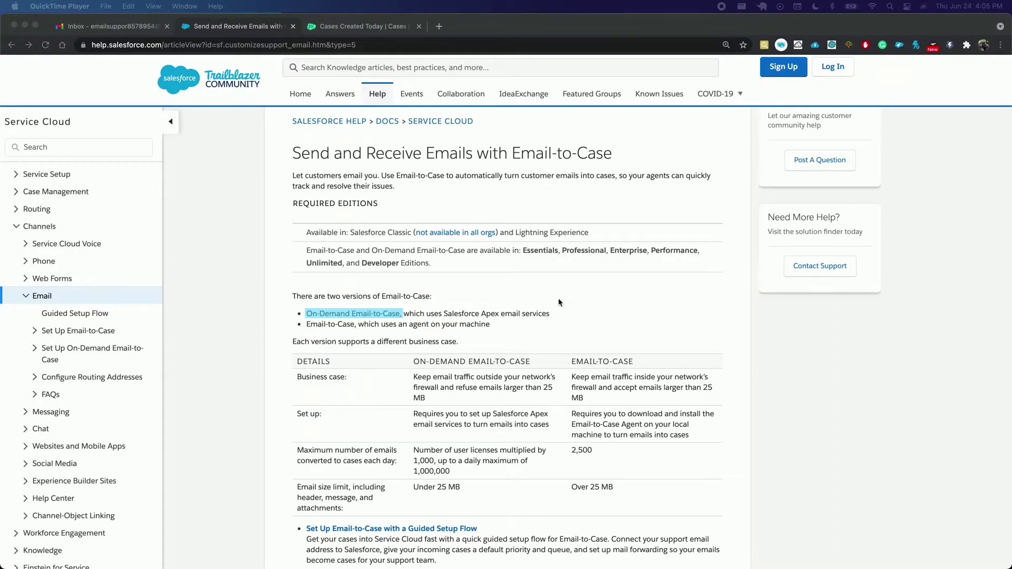
# From the Cases list, open Service Setup and start the Connect Your Support Email wizard.
pyautogui.click(559, 302)
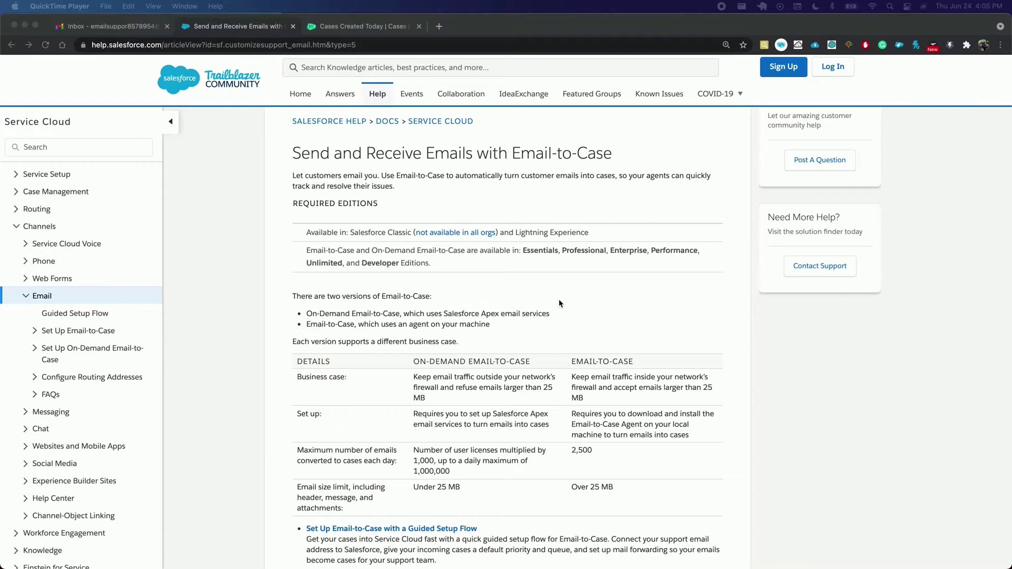
pyautogui.click(357, 27)
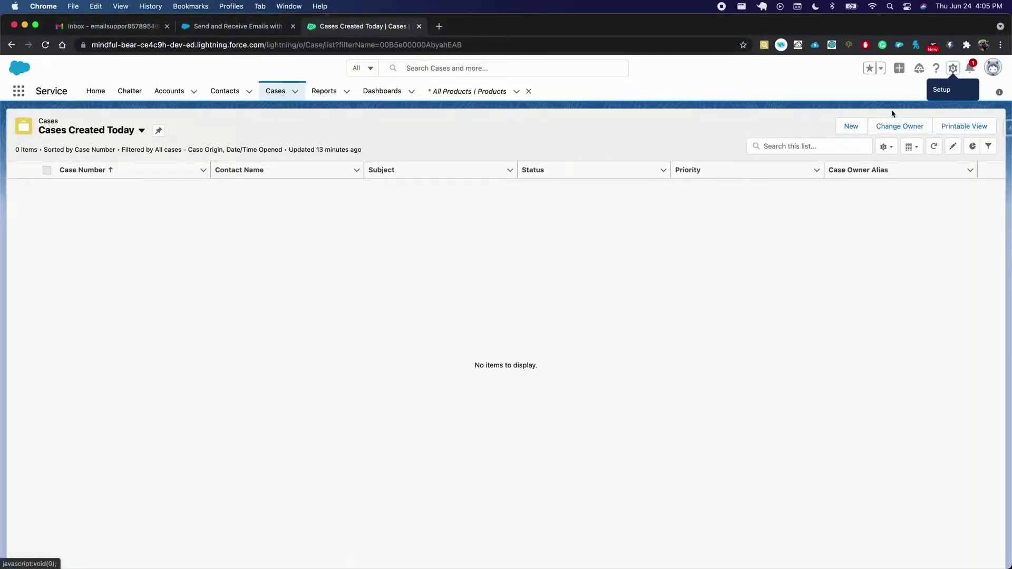
pyautogui.click(953, 73)
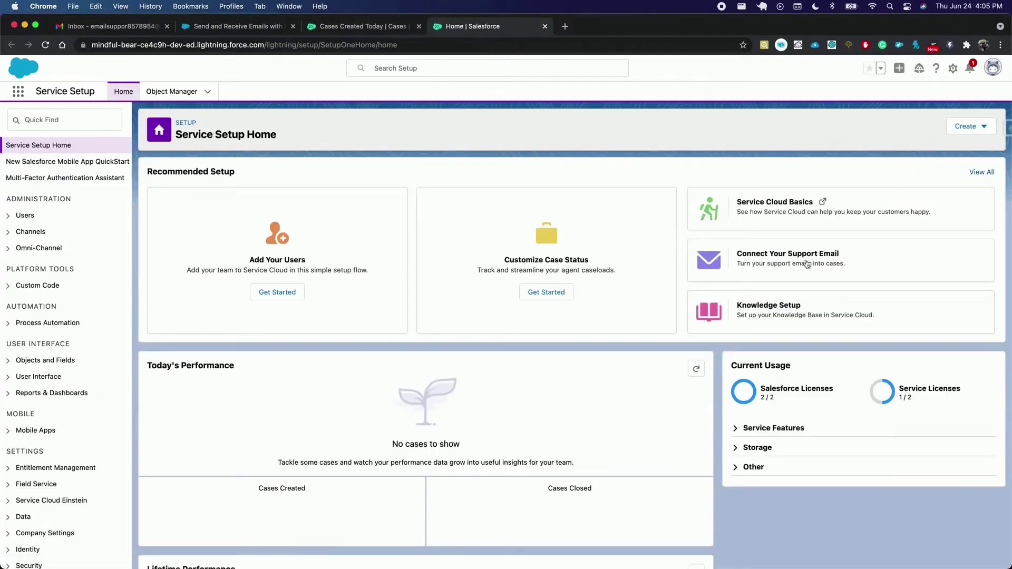
pyautogui.click(774, 266)
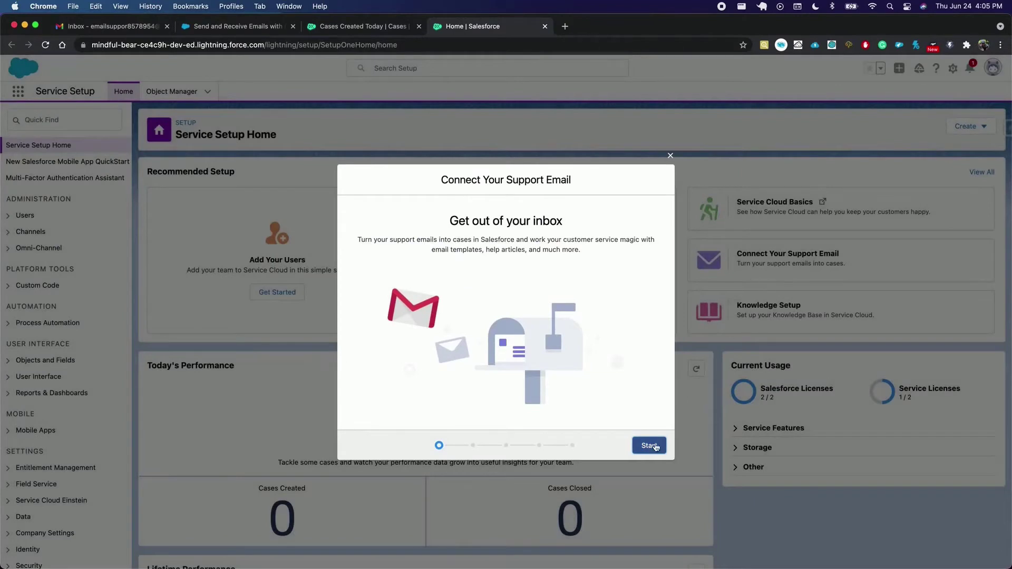
pyautogui.click(650, 446)
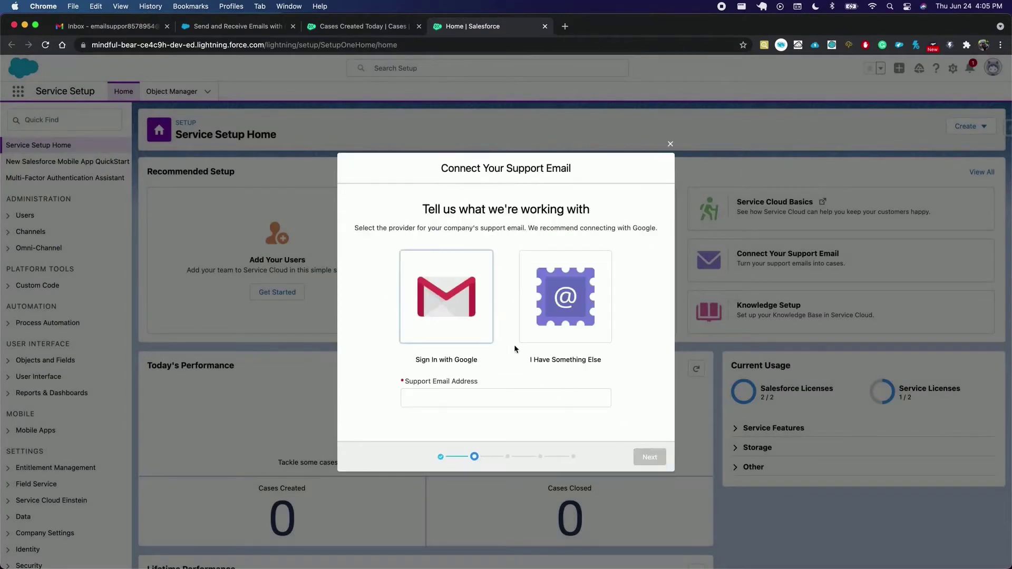
# Choose Google as the email provider and paste in the support email address.
pyautogui.click(457, 308)
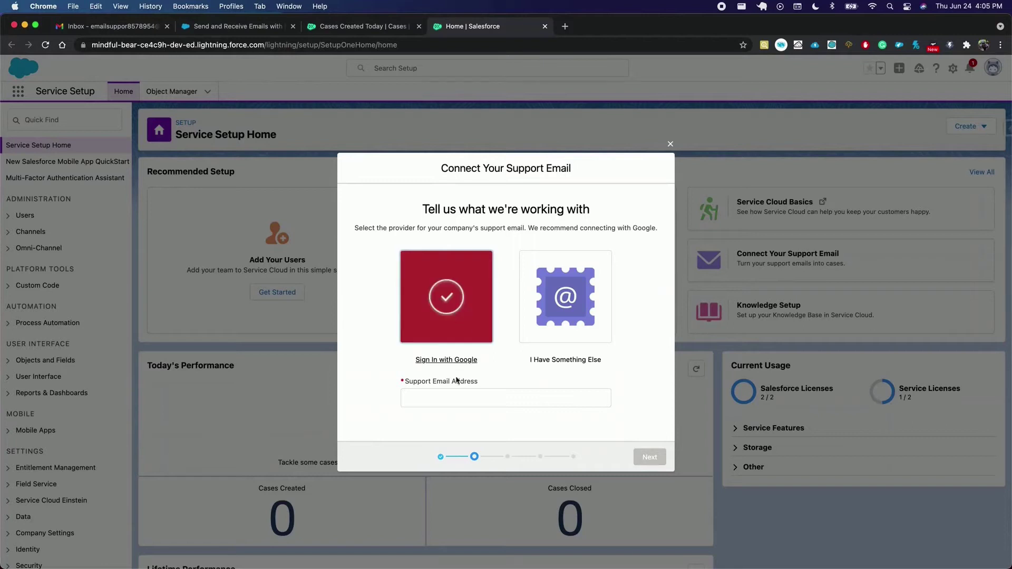
pyautogui.click(473, 402)
pyautogui.press('super+v')
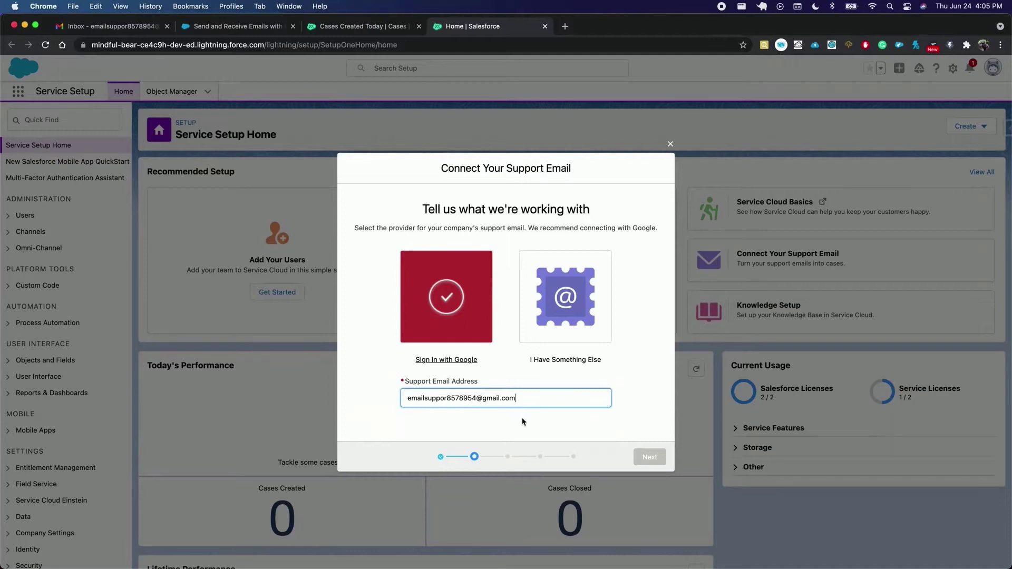
# Keep Medium case priority and Not Started task status, then copy Salesforce's forwarding email address.
pyautogui.click(650, 457)
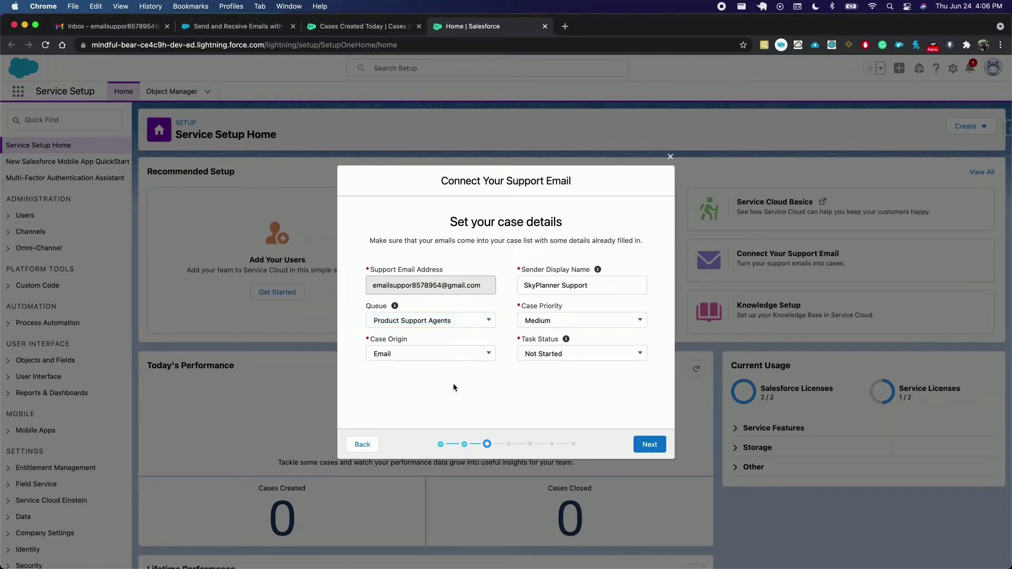
pyautogui.click(551, 321)
pyautogui.click(548, 320)
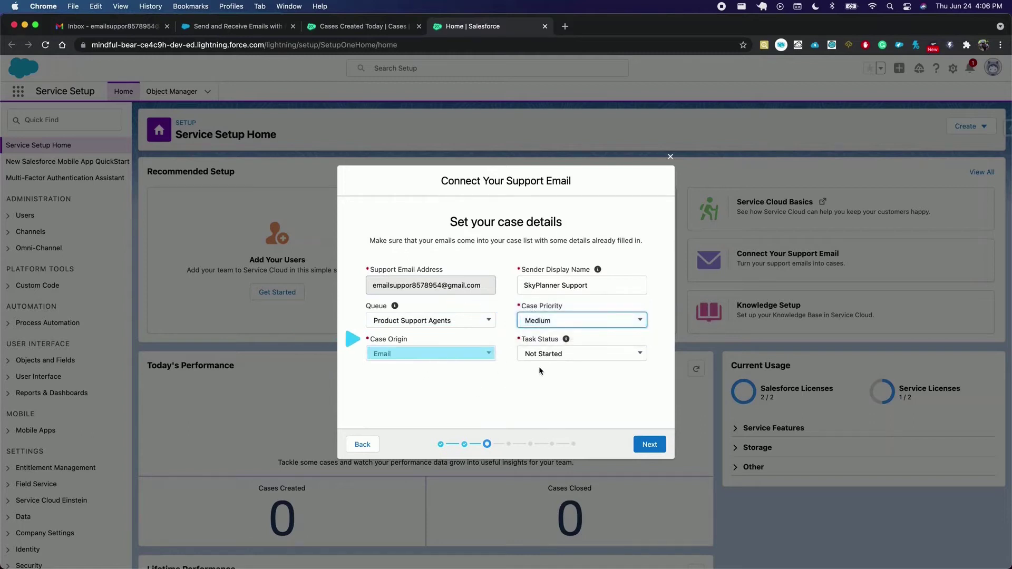
pyautogui.click(573, 357)
pyautogui.click(501, 417)
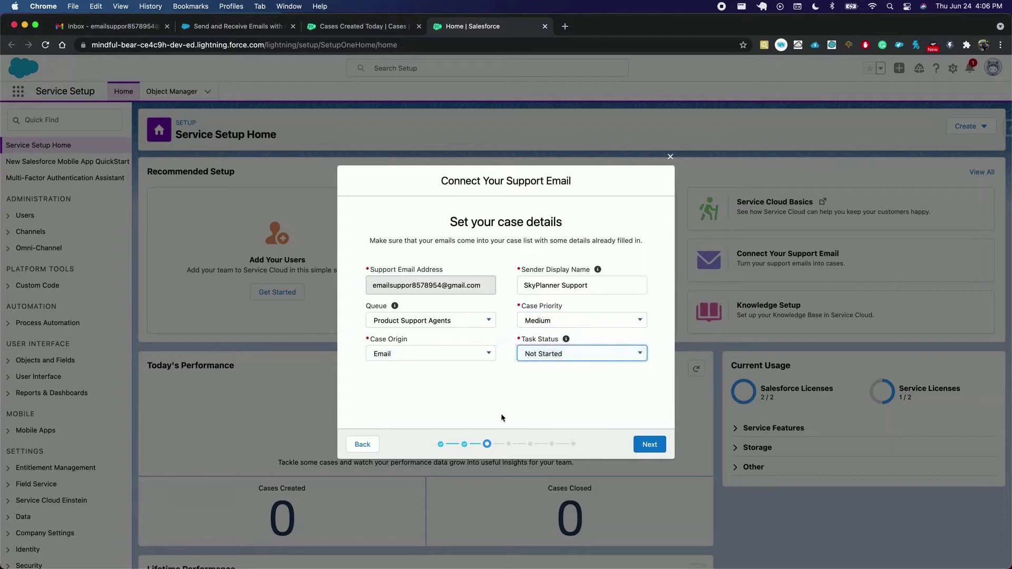
pyautogui.click(634, 447)
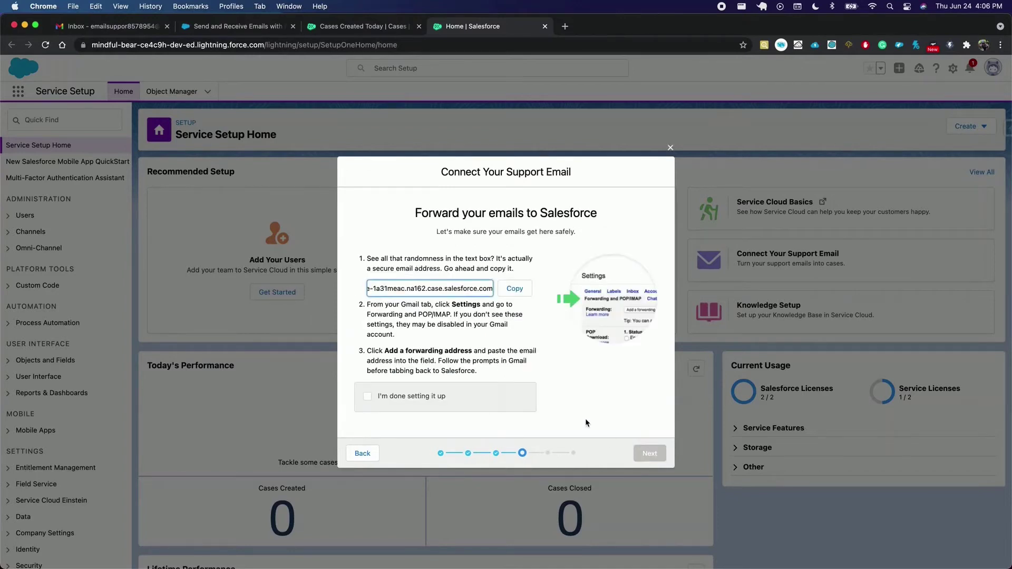
pyautogui.click(515, 290)
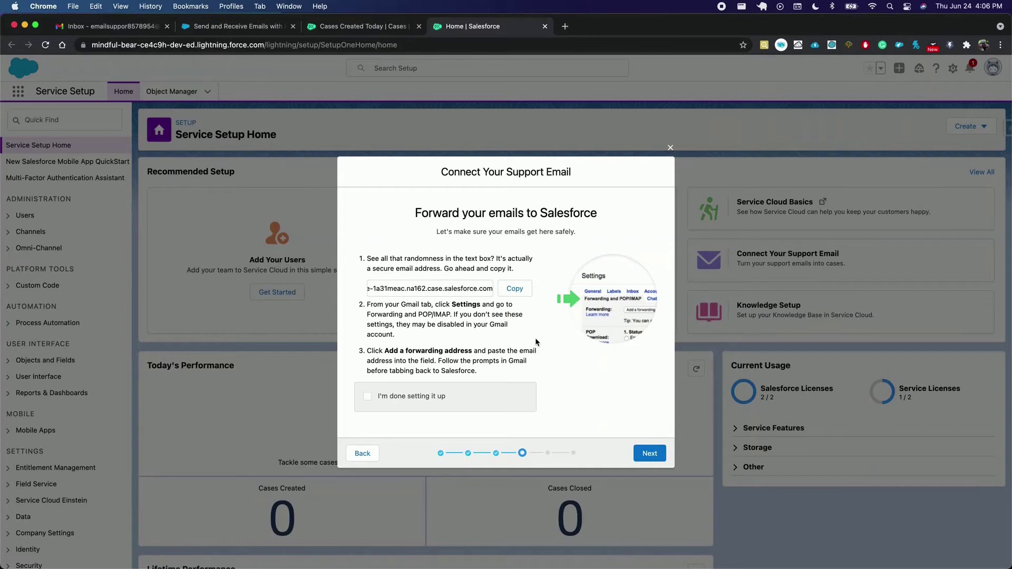
# In Gmail's Forwarding and POP/IMAP settings, add the copied Salesforce address as a forwarding address.
pyautogui.click(121, 30)
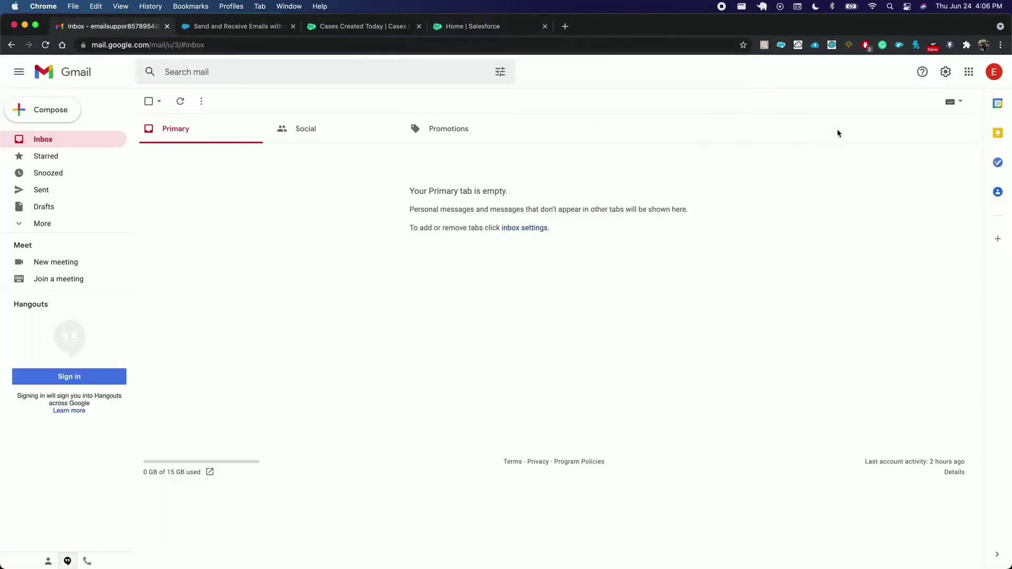
pyautogui.click(945, 72)
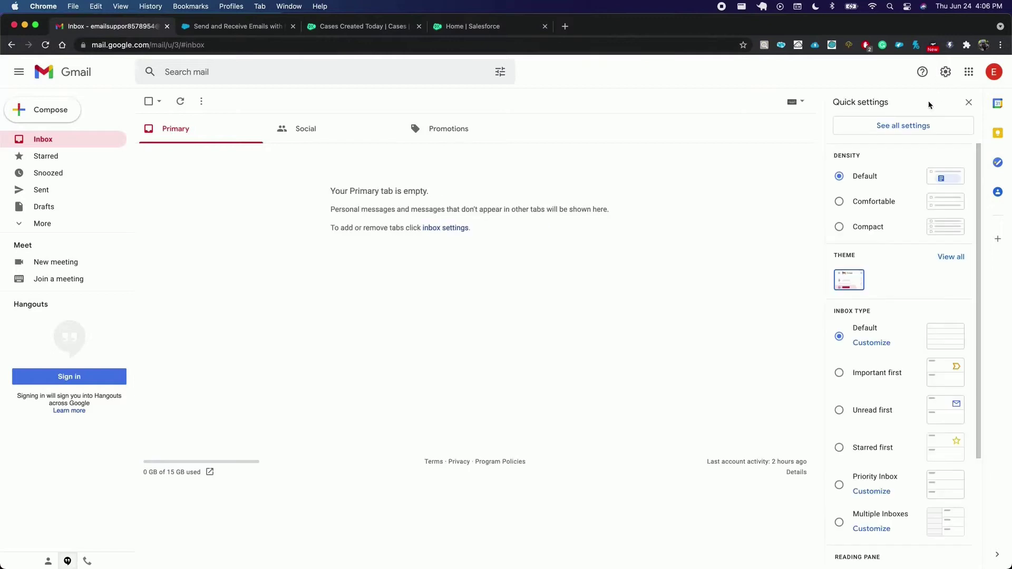
pyautogui.click(917, 132)
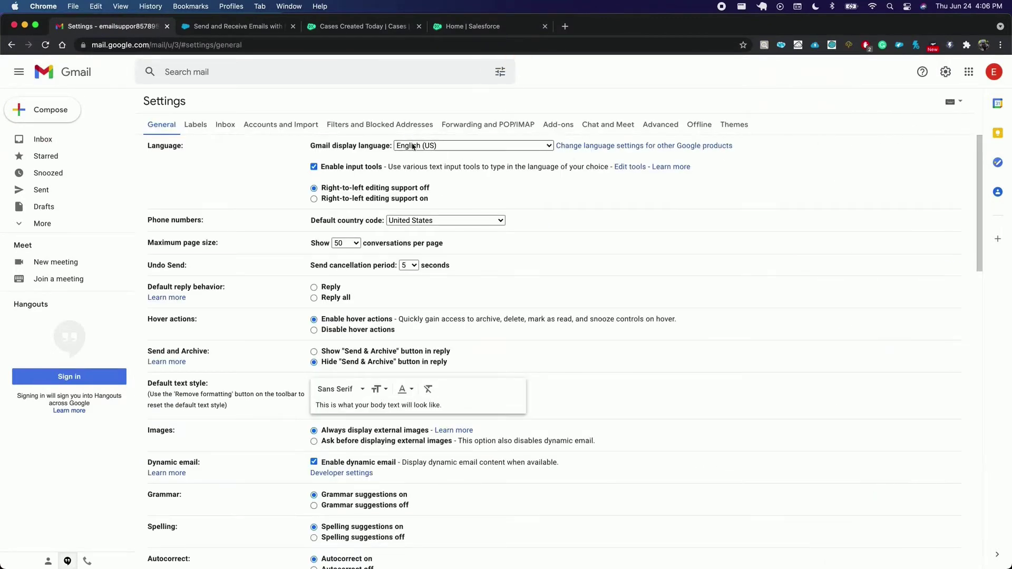
pyautogui.click(464, 129)
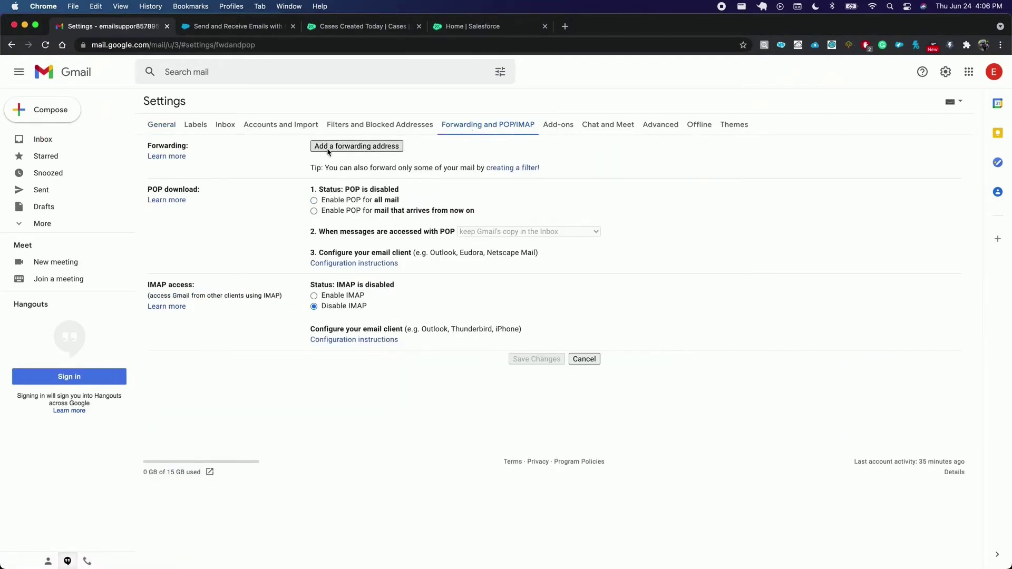
pyautogui.click(347, 152)
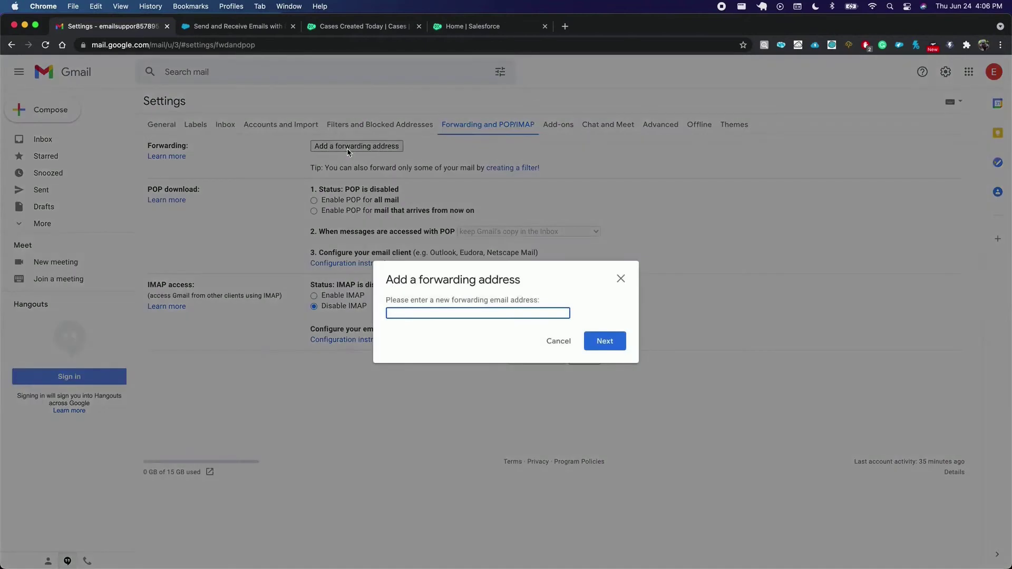
pyautogui.press('super+v')
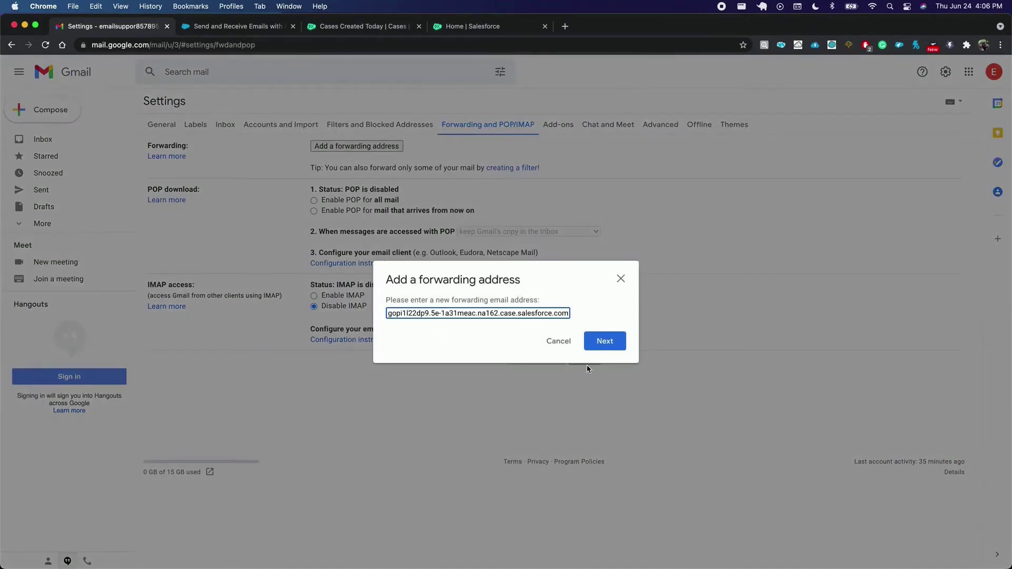
pyautogui.click(604, 341)
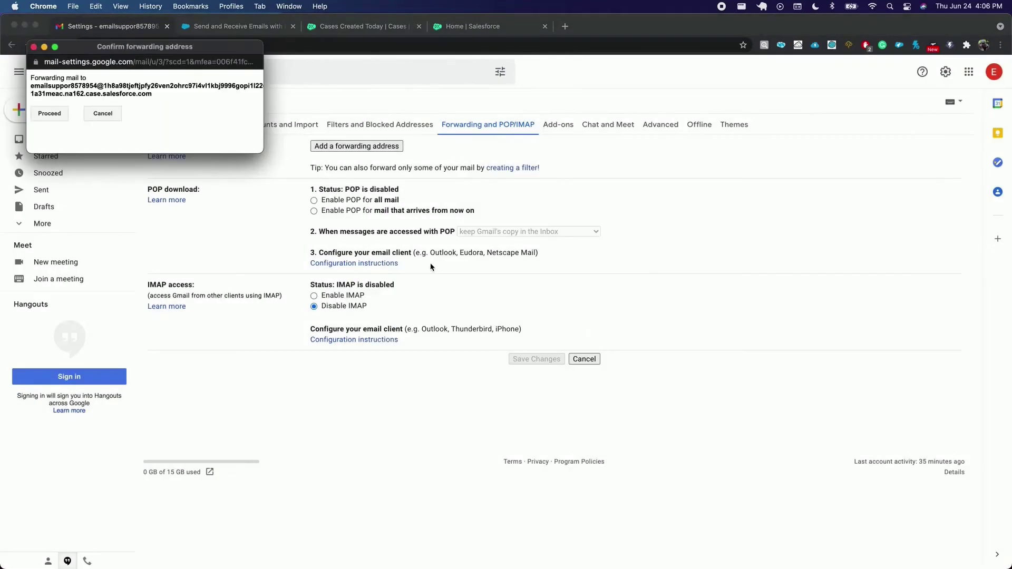
pyautogui.click(48, 118)
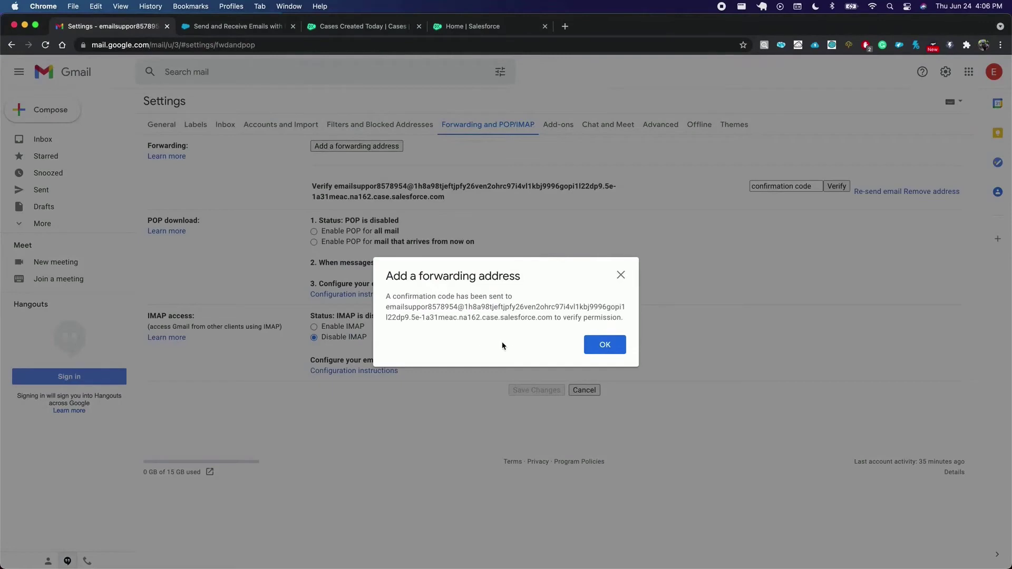
pyautogui.click(606, 350)
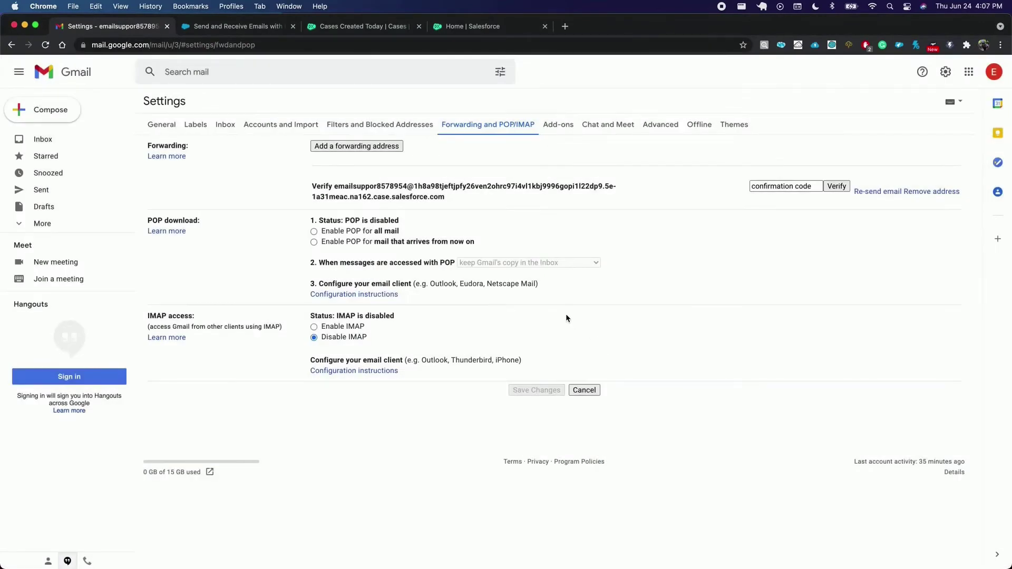
# Return to the support email wizard and advance to the forwarding confirmation step.
pyautogui.click(390, 27)
pyautogui.click(490, 28)
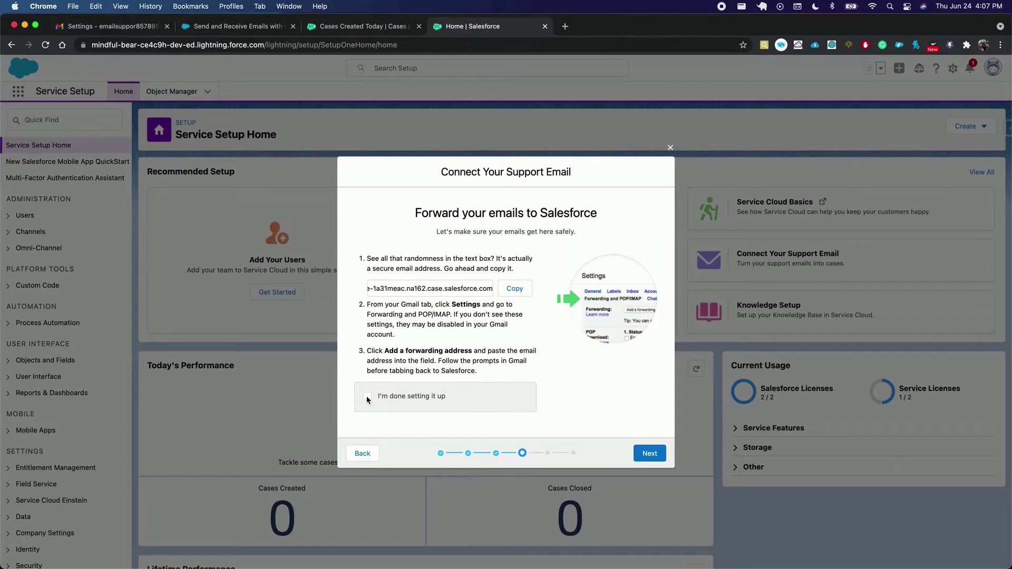
pyautogui.click(651, 455)
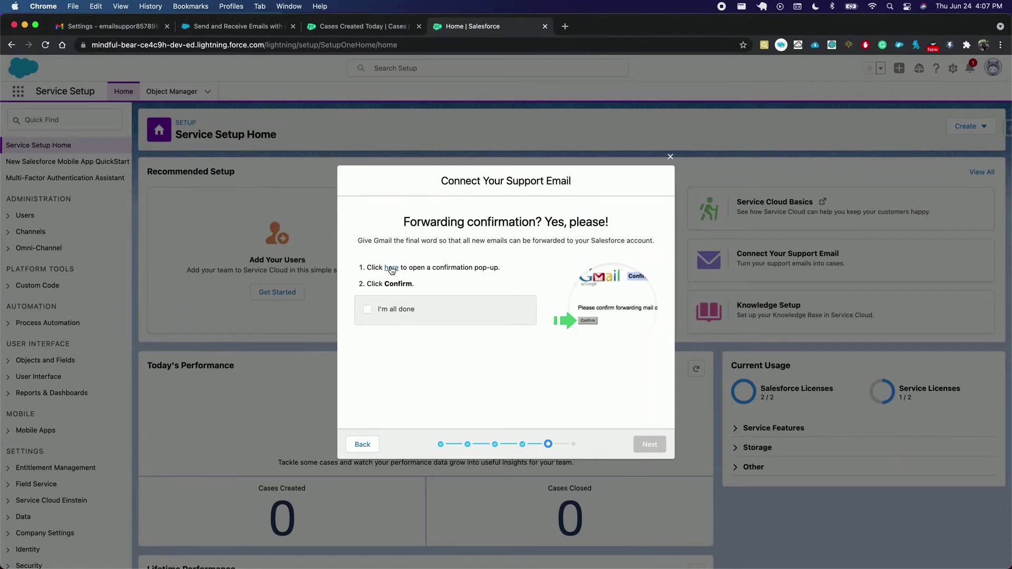
# Confirm forwarding in the Gmail pop-up, mark the step done, and advance to the final step.
pyautogui.click(391, 269)
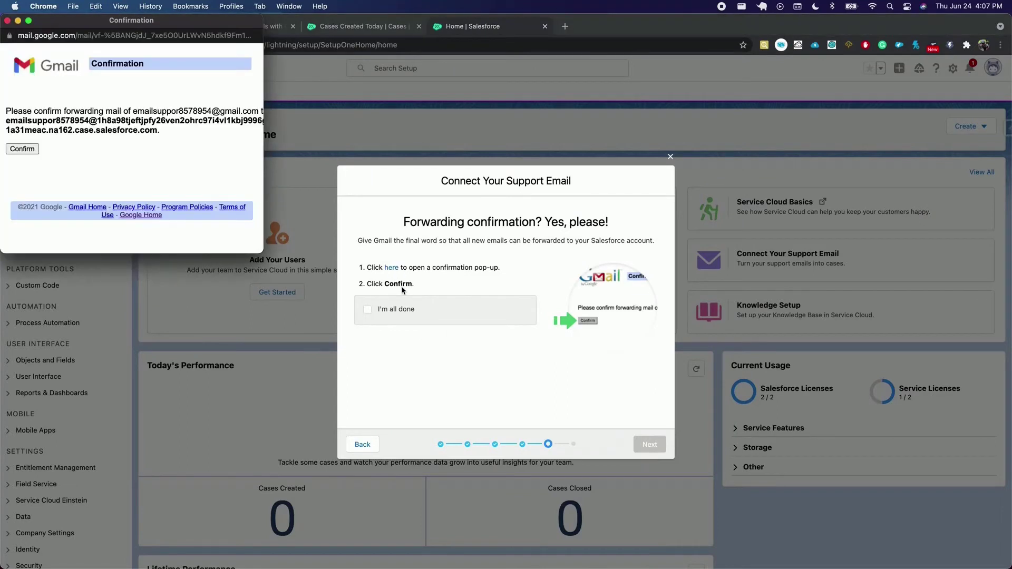
pyautogui.click(23, 150)
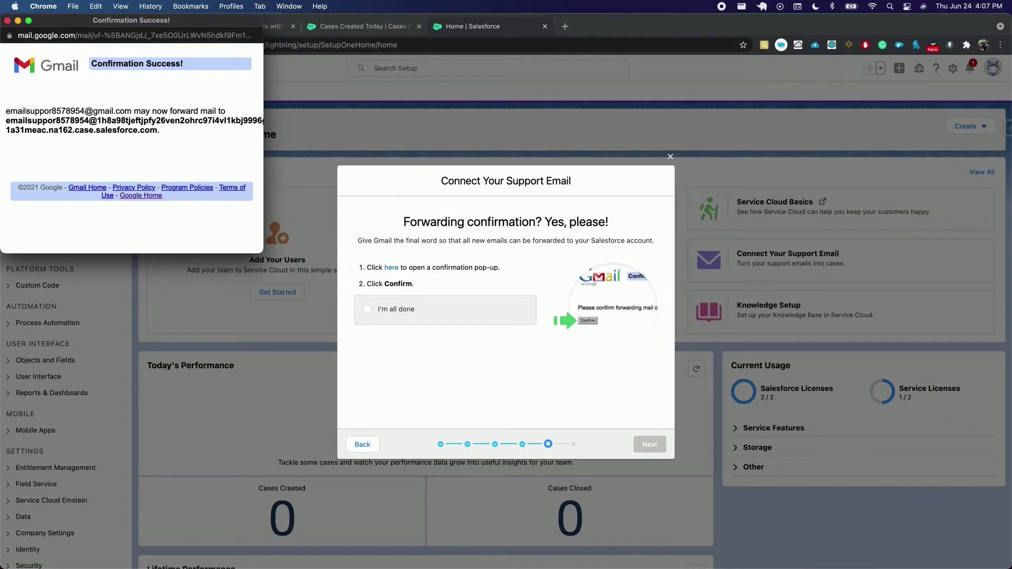
pyautogui.click(8, 21)
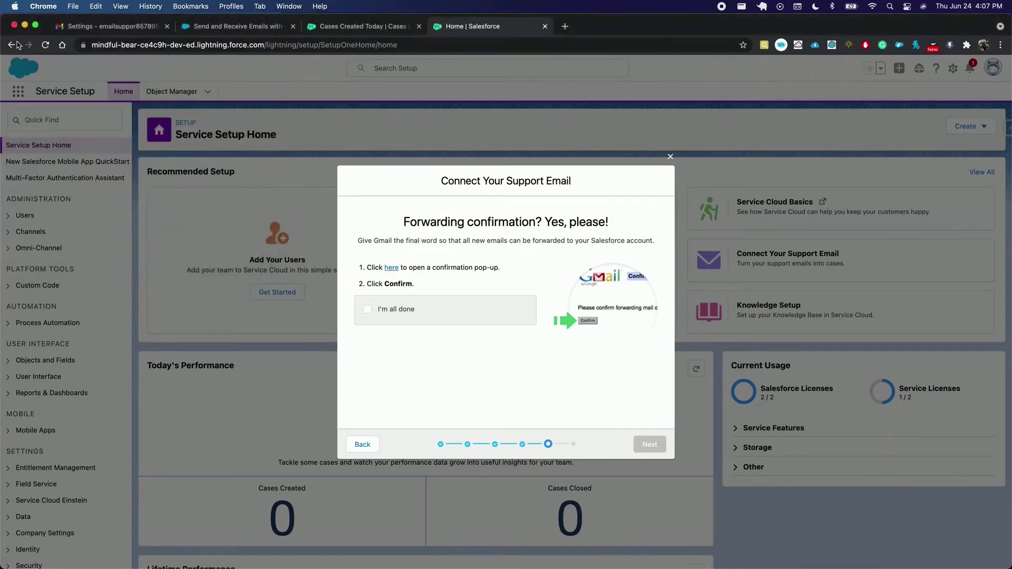
pyautogui.click(368, 310)
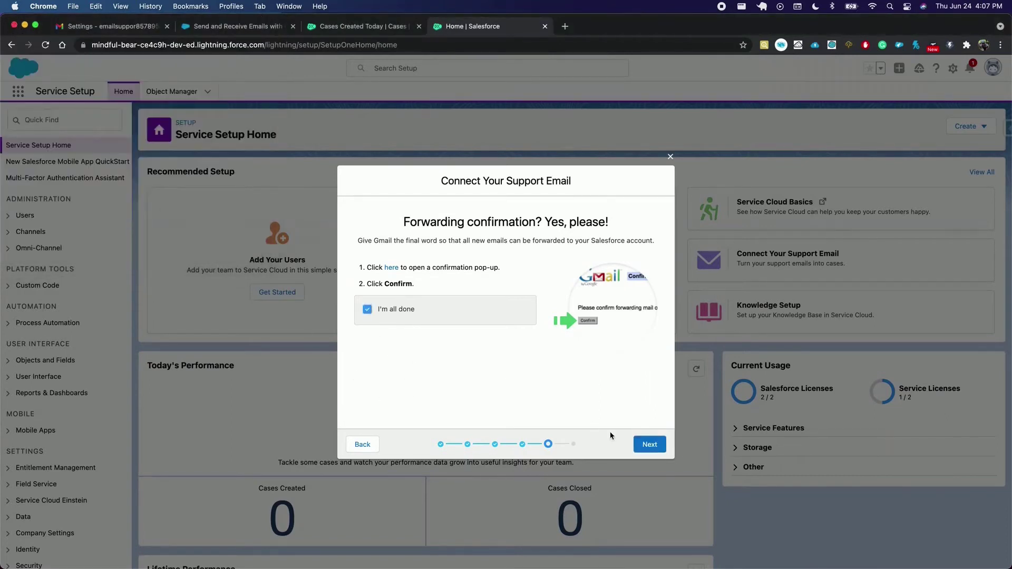
pyautogui.click(658, 449)
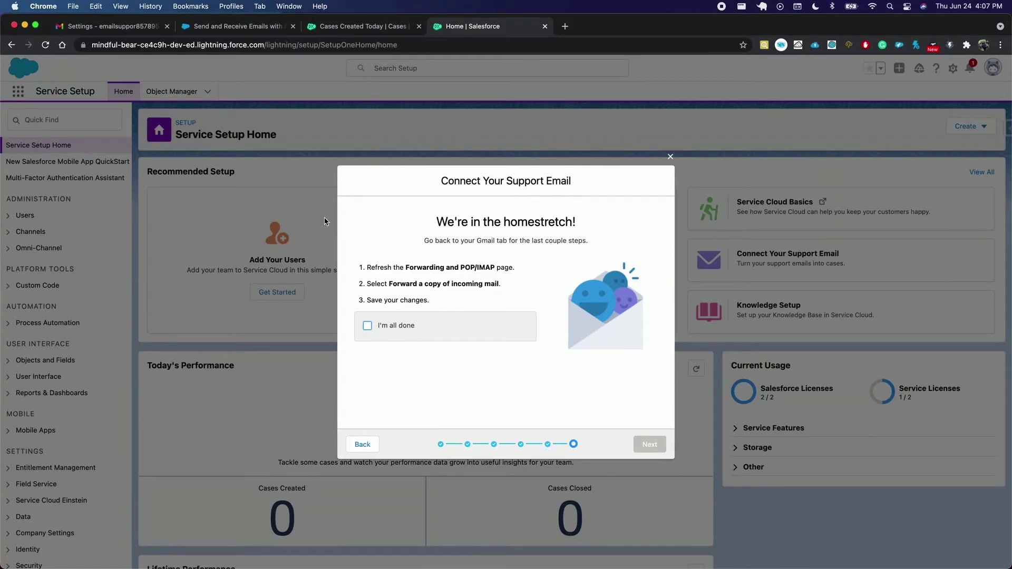
# Select 'Forward a copy of incoming mail to' the Salesforce address and save the changes.
pyautogui.click(120, 28)
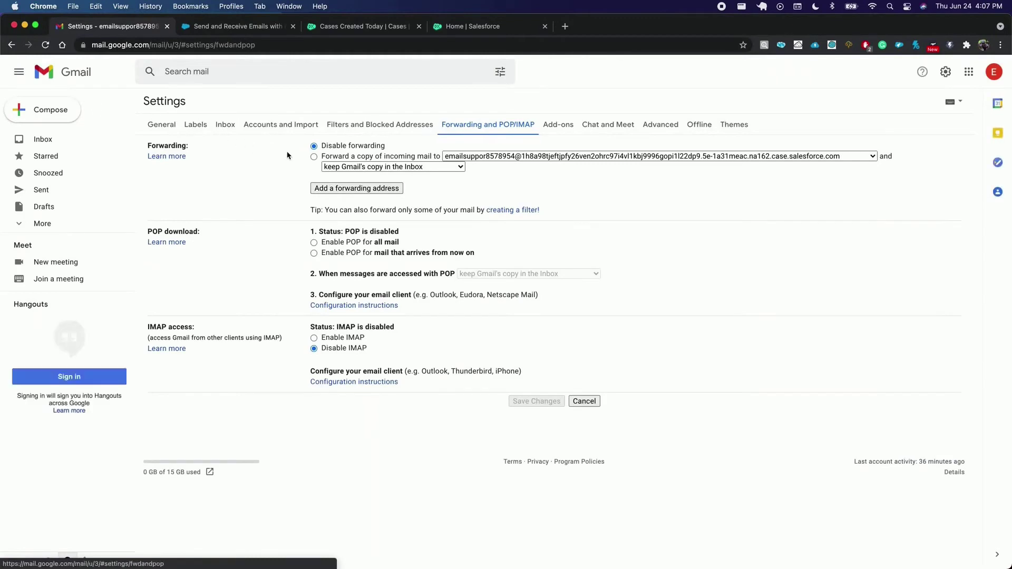
pyautogui.click(314, 157)
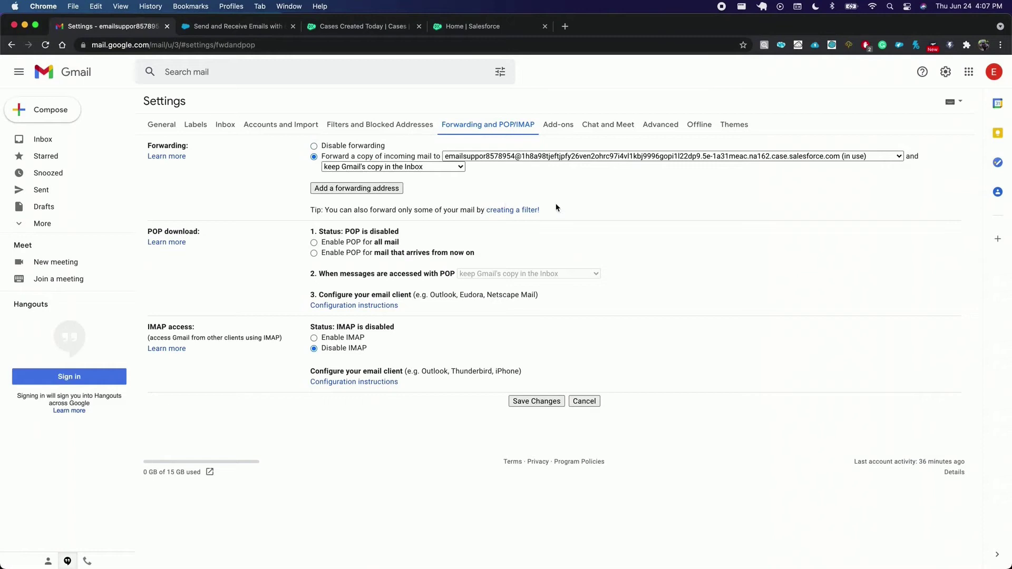
pyautogui.click(536, 402)
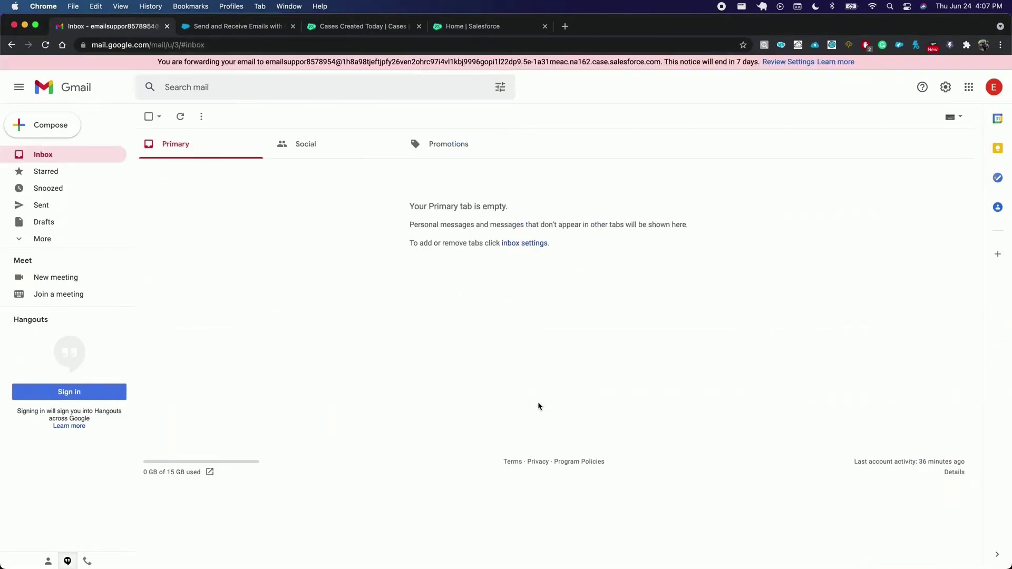
# Mark the Gmail forwarding steps done, pass the testing step, and finish the wizard with Done.
pyautogui.click(452, 30)
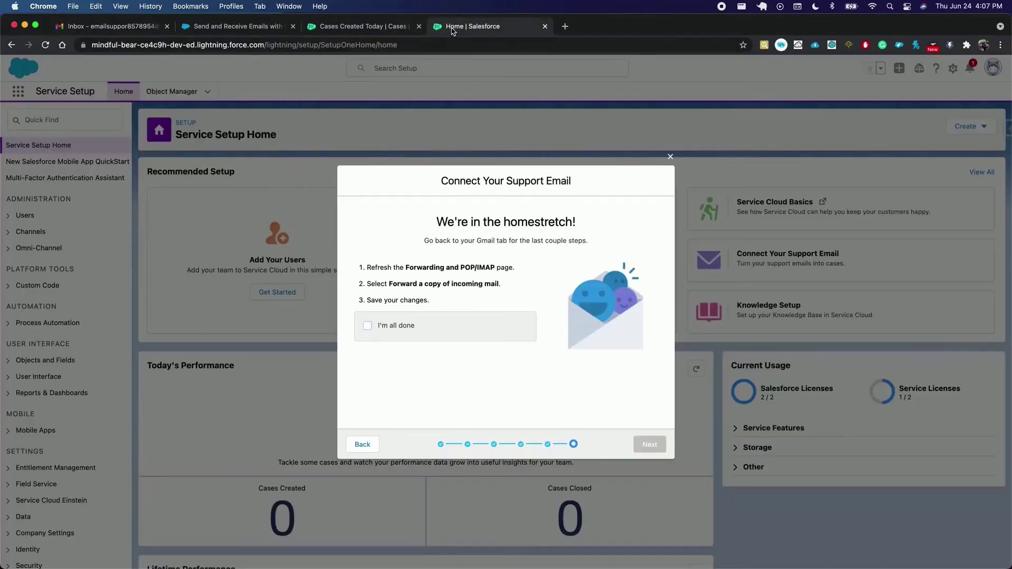
pyautogui.click(368, 326)
pyautogui.click(651, 444)
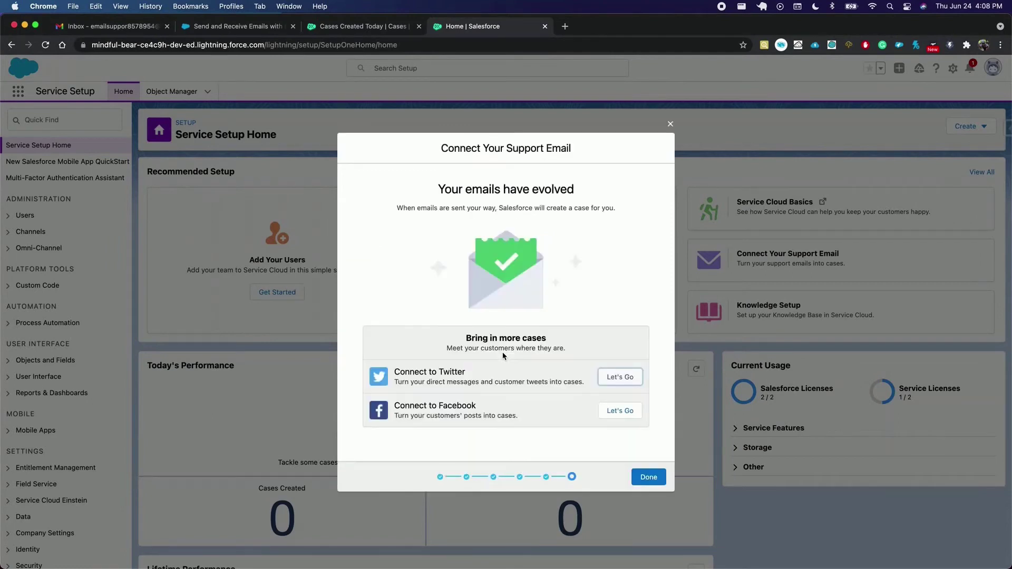
pyautogui.click(648, 477)
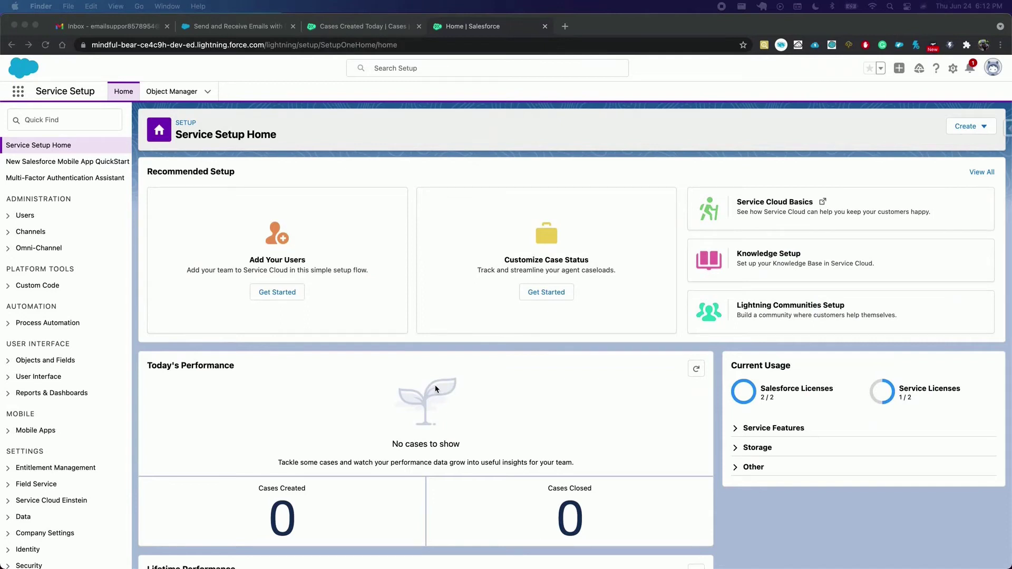
# Email the support address with subject 'Product Support' and body 'Installation was unsuccessful. Regards,'.
pyautogui.hotkey('ctrl', 'Left')
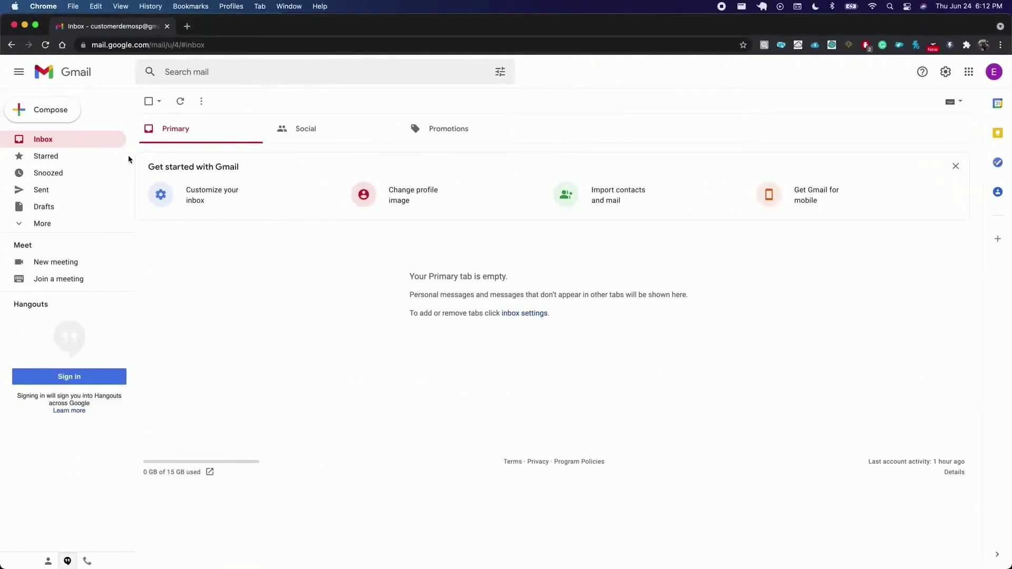
pyautogui.click(59, 115)
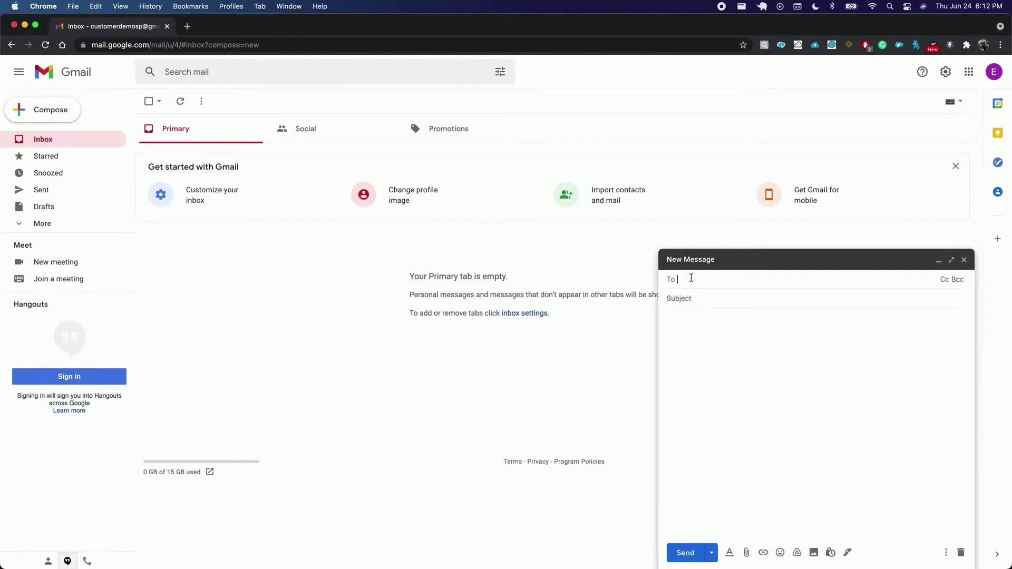
pyautogui.press('super+v')
pyautogui.click(693, 298)
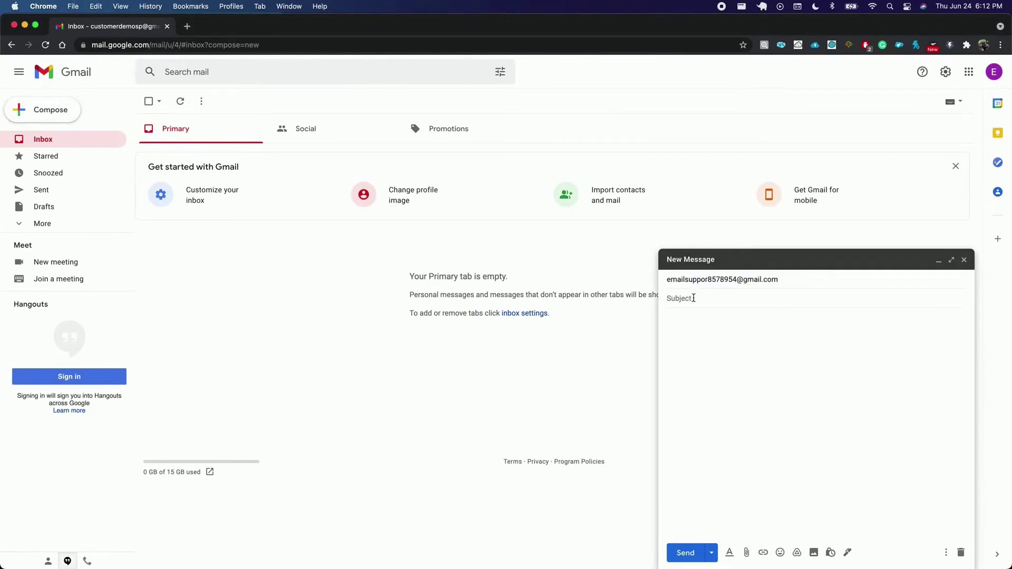
pyautogui.write('Produ')
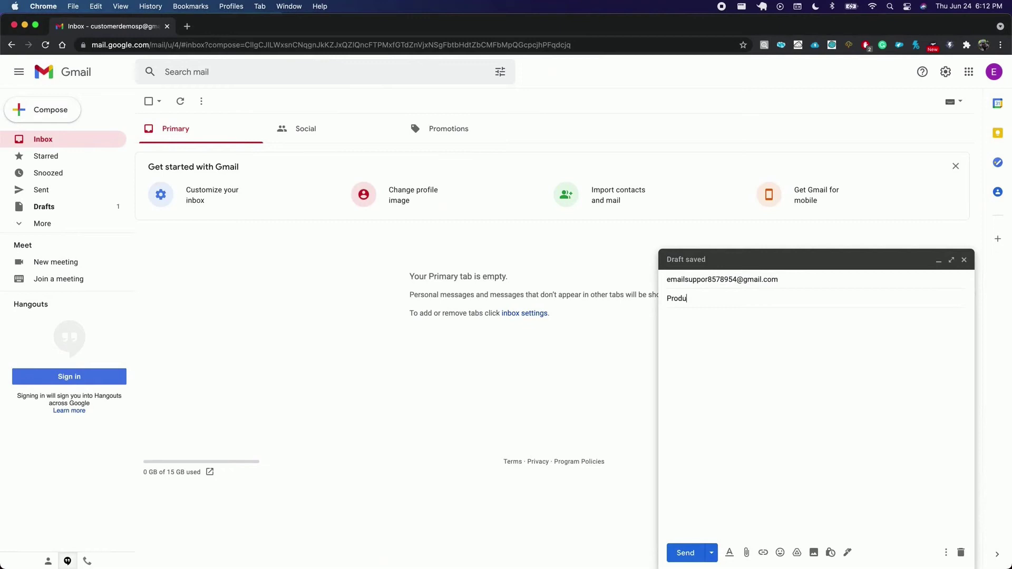
pyautogui.write('ct Support')
pyautogui.press('Tab')
pyautogui.write('Instal')
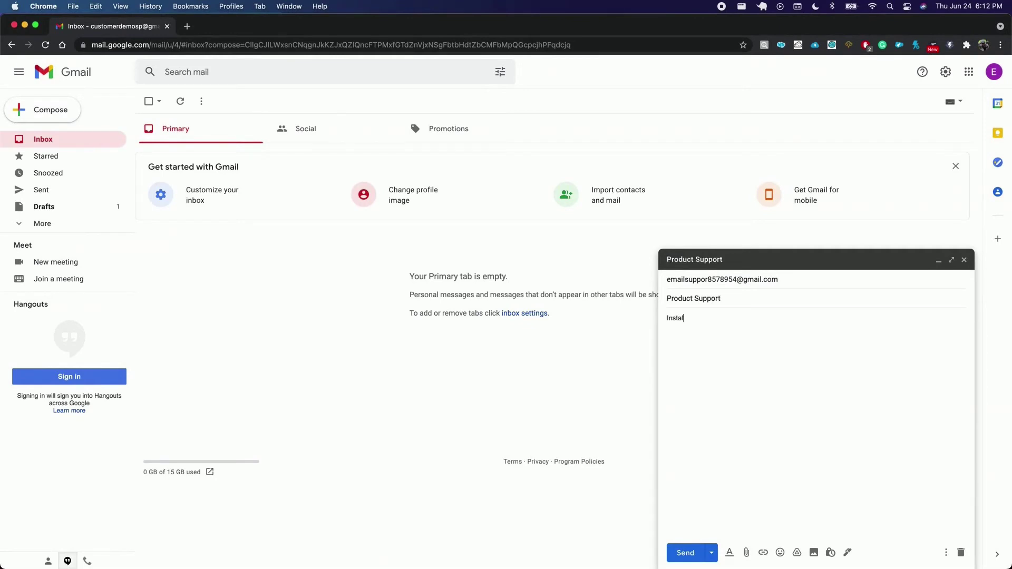
pyautogui.write('lation was unsucce')
pyautogui.write('ssful.  ')
pyautogui.write('Regards,')
pyautogui.click(690, 553)
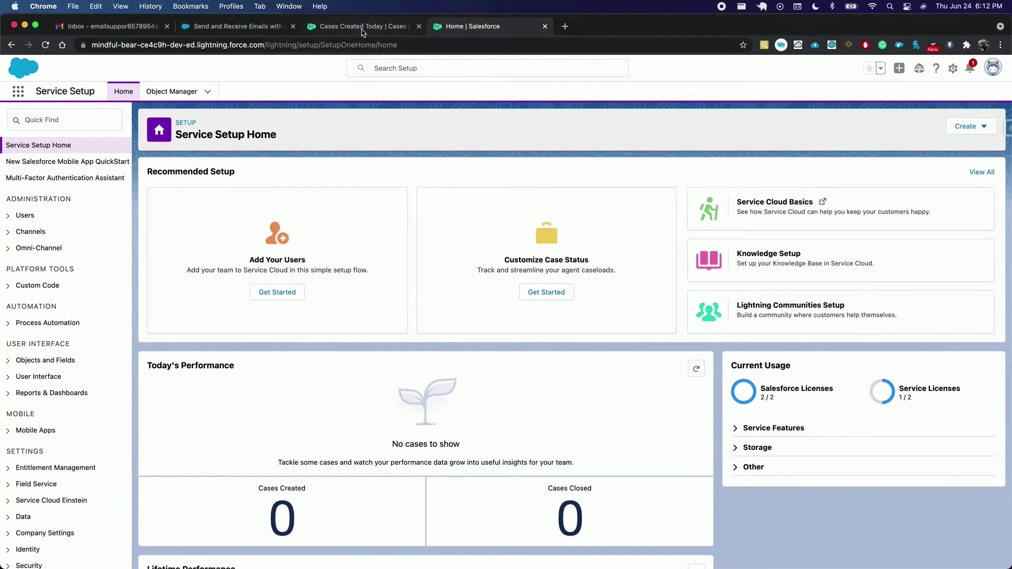
# Refresh Cases Created Today until the Product Support case appears, then open its case number.
pyautogui.click(363, 27)
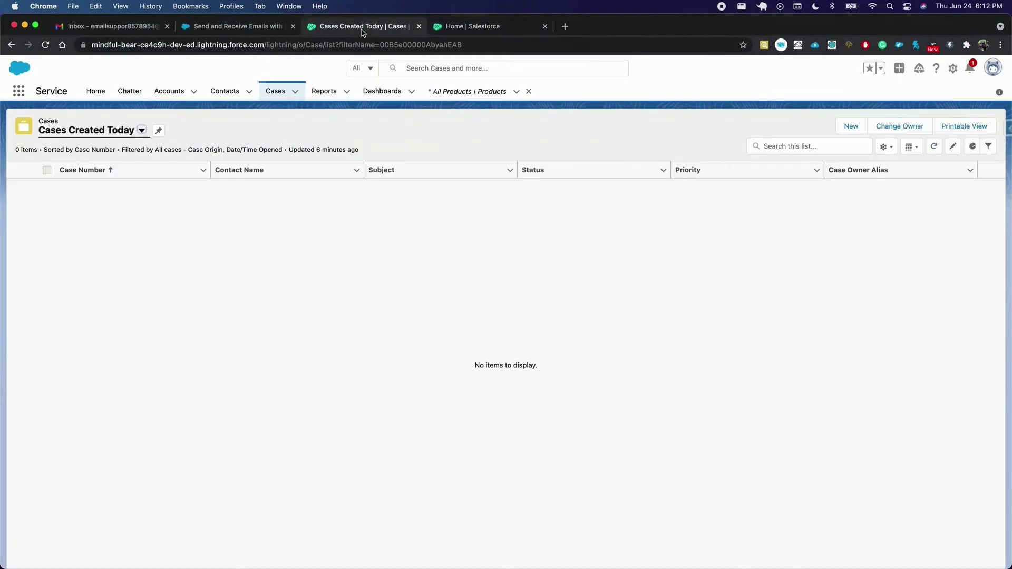
pyautogui.click(934, 148)
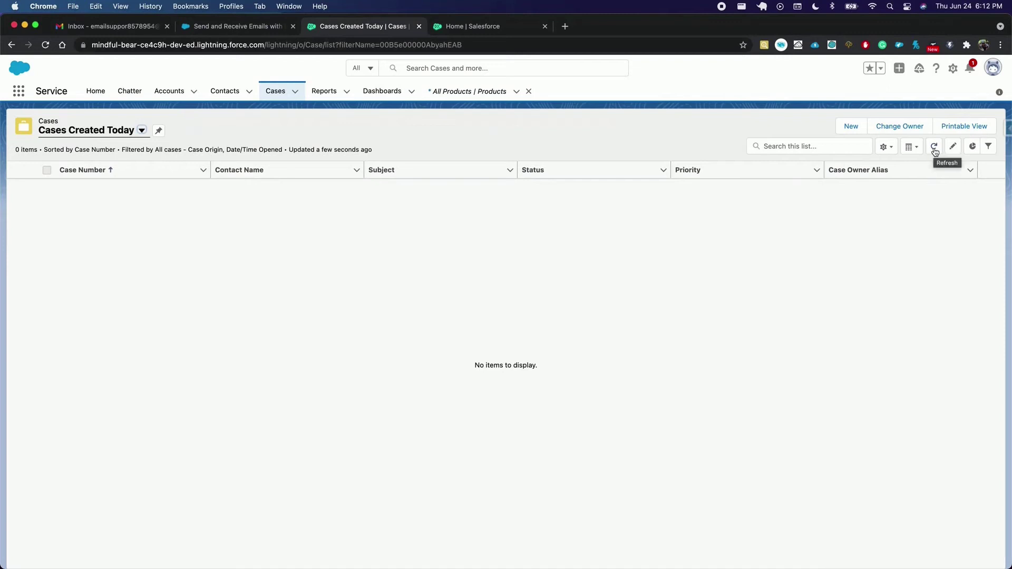
pyautogui.click(934, 151)
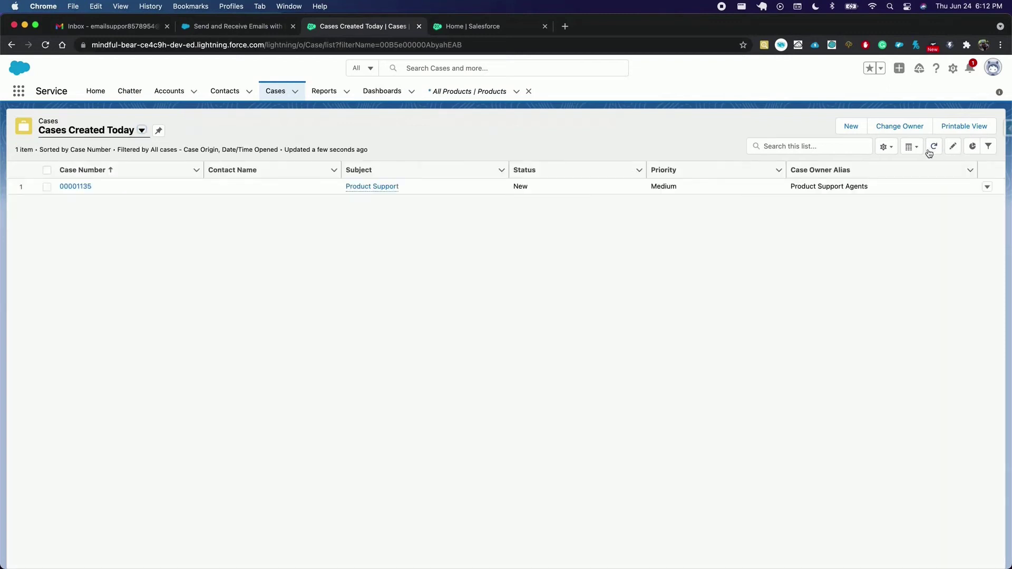
pyautogui.click(71, 188)
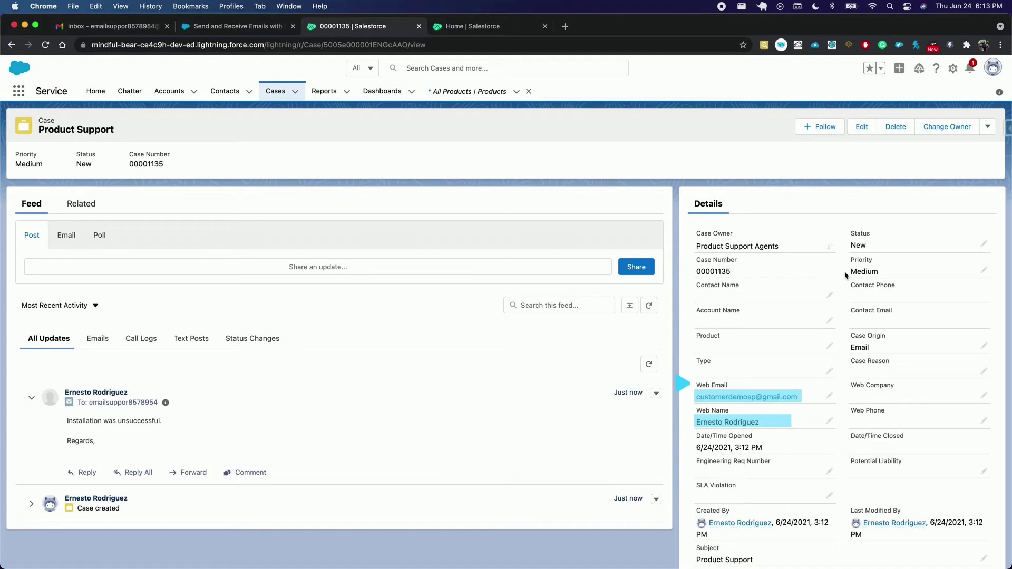
# Filter the case feed to Emails, showing the customer's 'Installation was unsuccessful.' message.
pyautogui.scroll(-4, 877, 325)
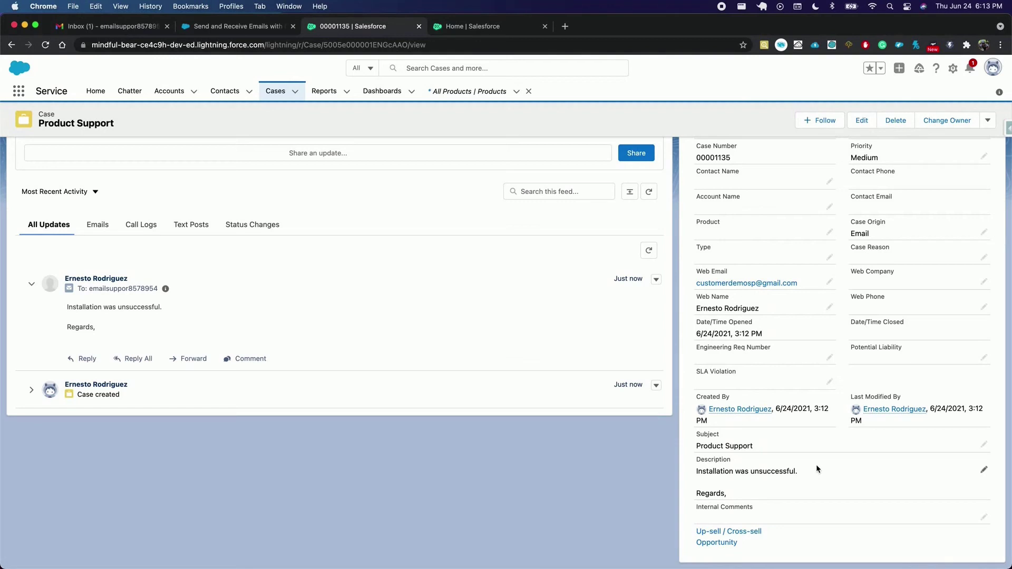
pyautogui.click(103, 226)
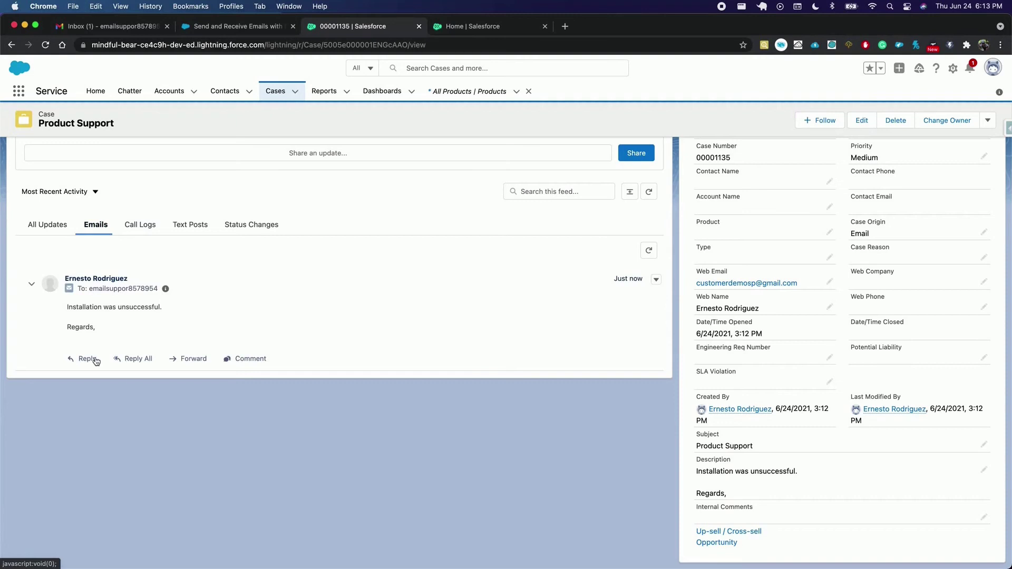
# Reply 'Hi, Which product are you trying to install?' to the customer's email and send it.
pyautogui.click(91, 361)
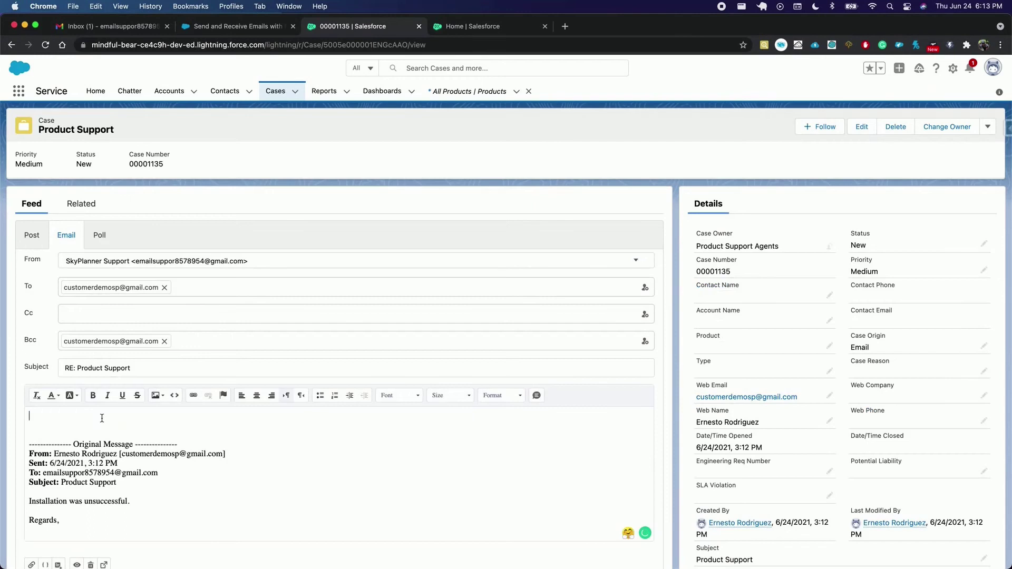
pyautogui.write('Hi,')
pyautogui.press('Return')
pyautogui.press('Return')
pyautogui.write('Wh')
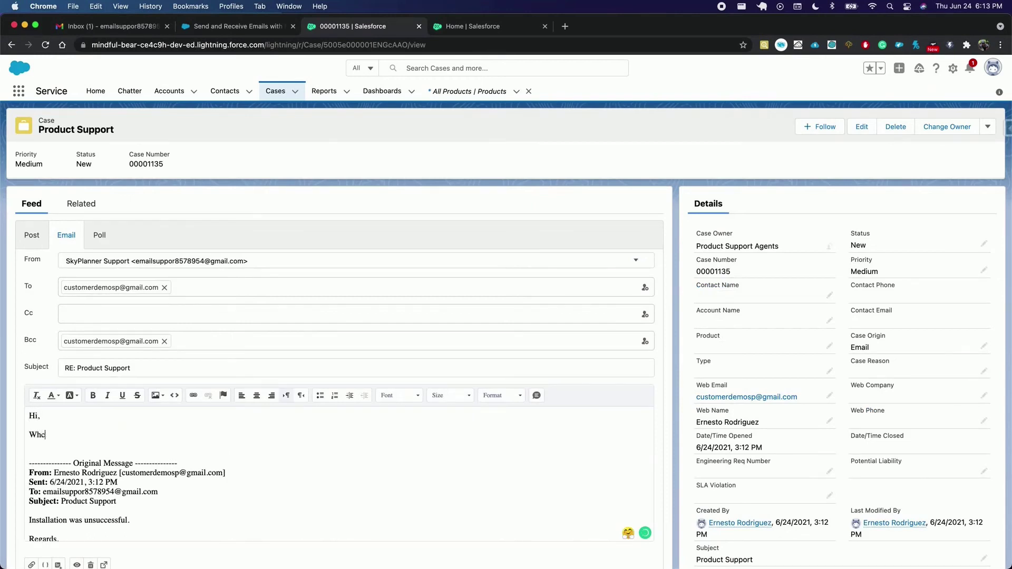
pyautogui.write('ich product are you trying to install?')
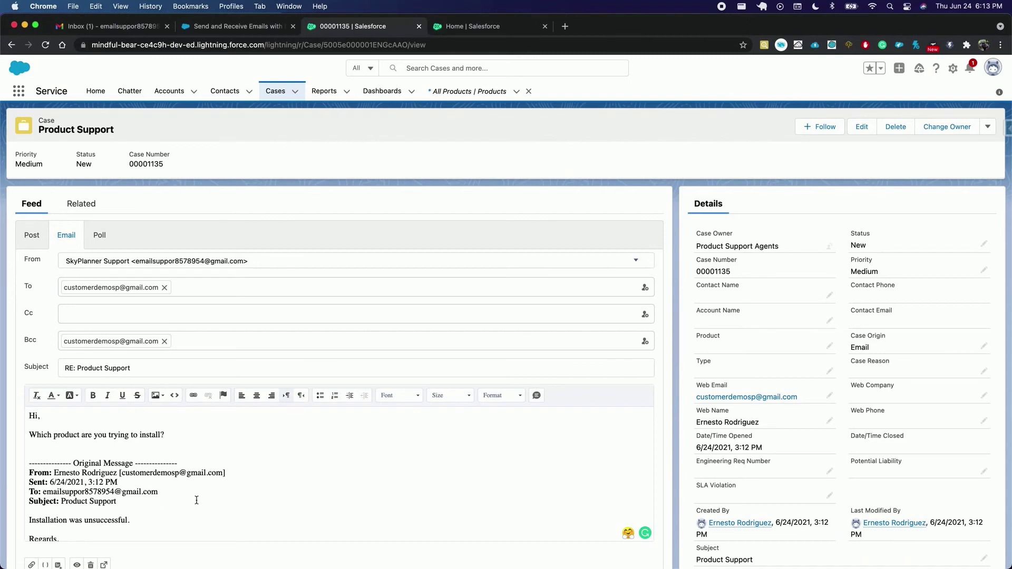
pyautogui.scroll(-10, 408, 500)
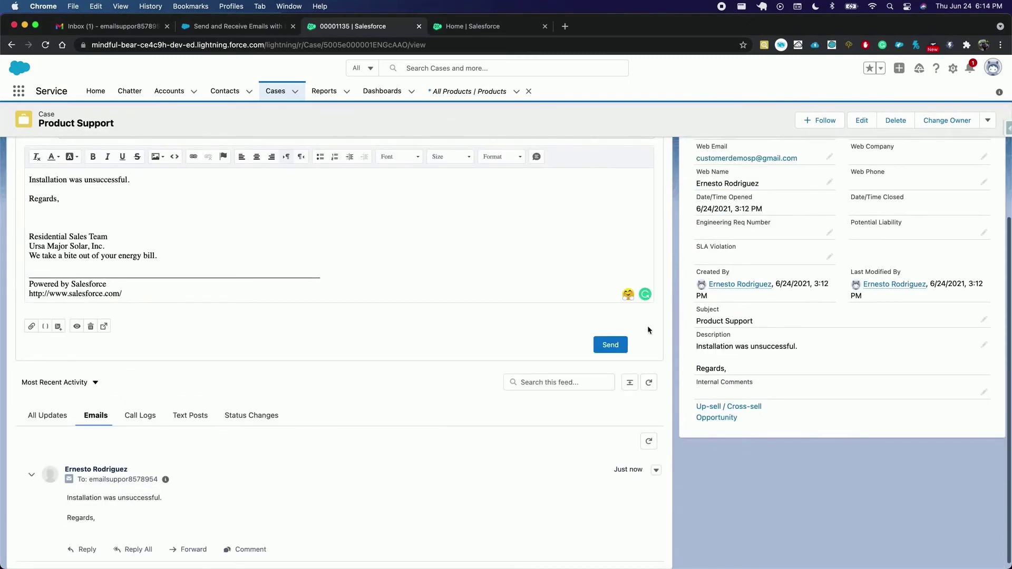
pyautogui.click(620, 346)
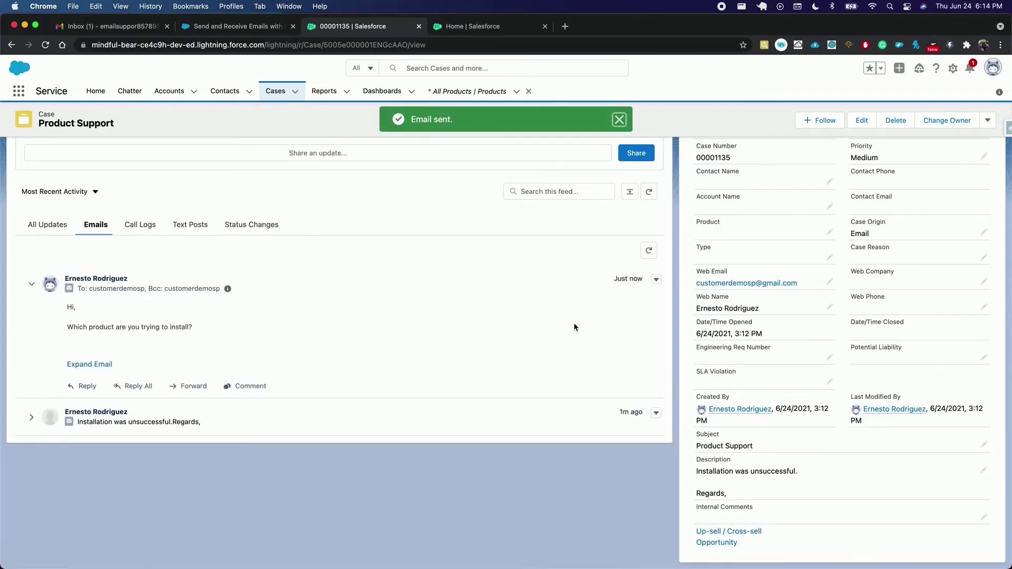
pyautogui.hotkey('ctrl', 'Left')
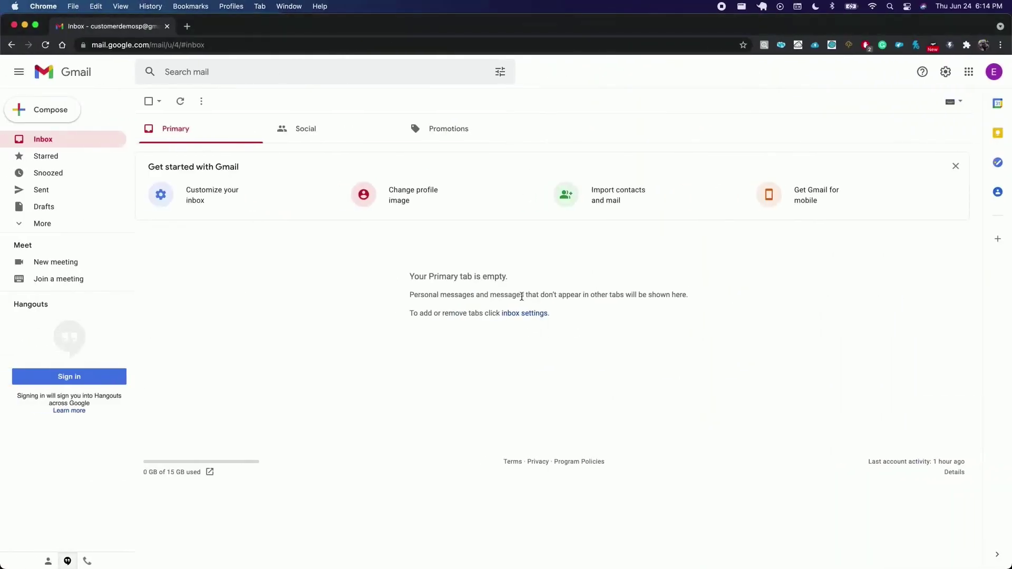
# Reply 'The Marketing App.' in the SkyPlanner Product Support Gmail thread and return to Salesforce.
pyautogui.click(181, 102)
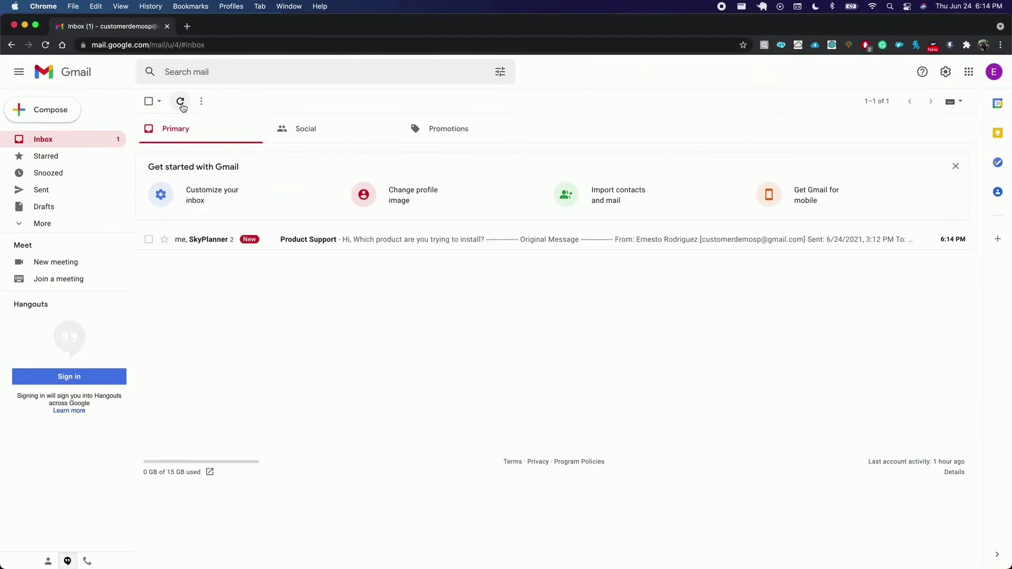
pyautogui.click(206, 242)
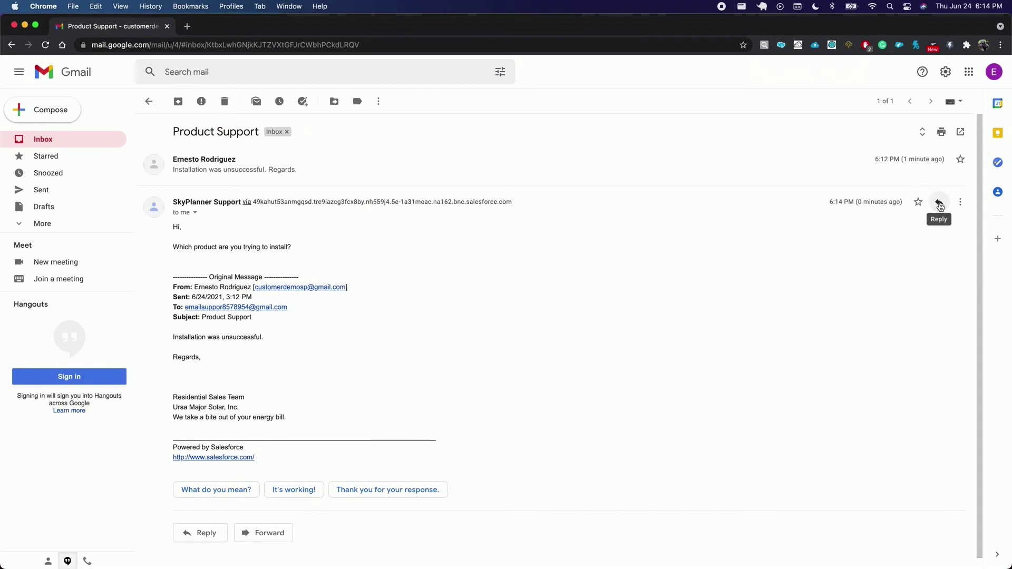
pyautogui.click(938, 205)
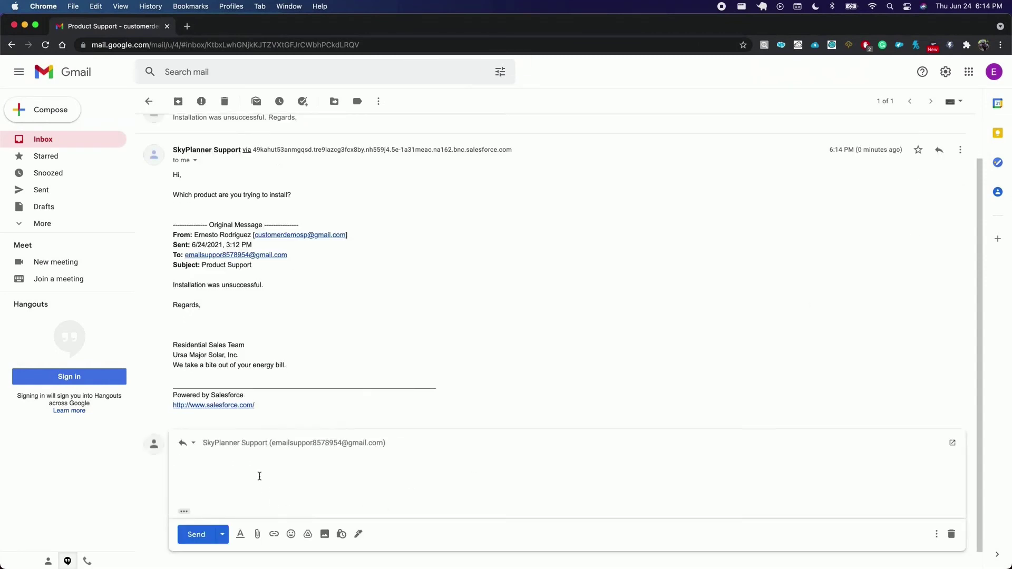
pyautogui.write('The Marketing AP')
pyautogui.press('BackSpace')
pyautogui.write('pp.')
pyautogui.click(197, 533)
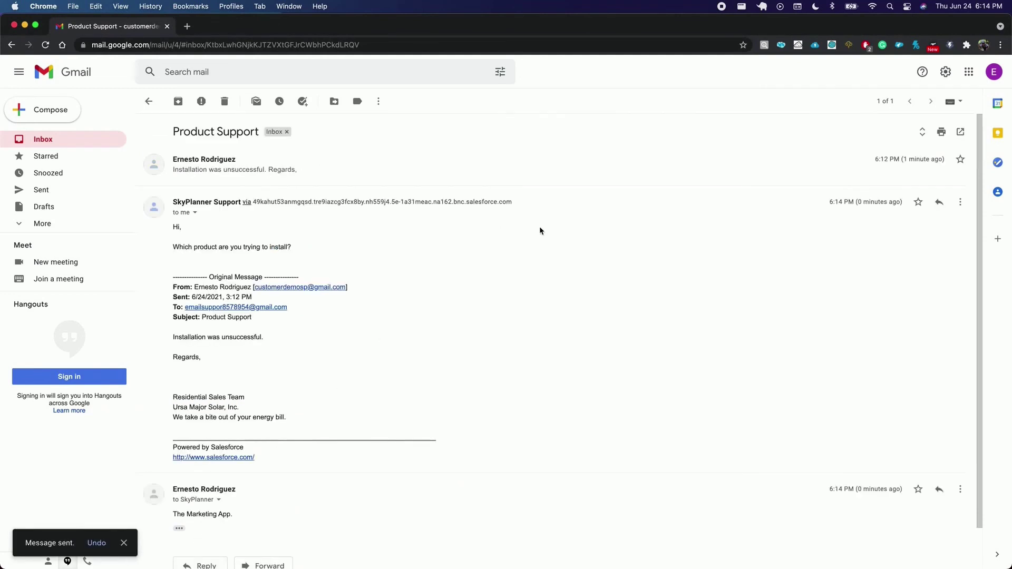
pyautogui.hotkey('ctrl', 'Right')
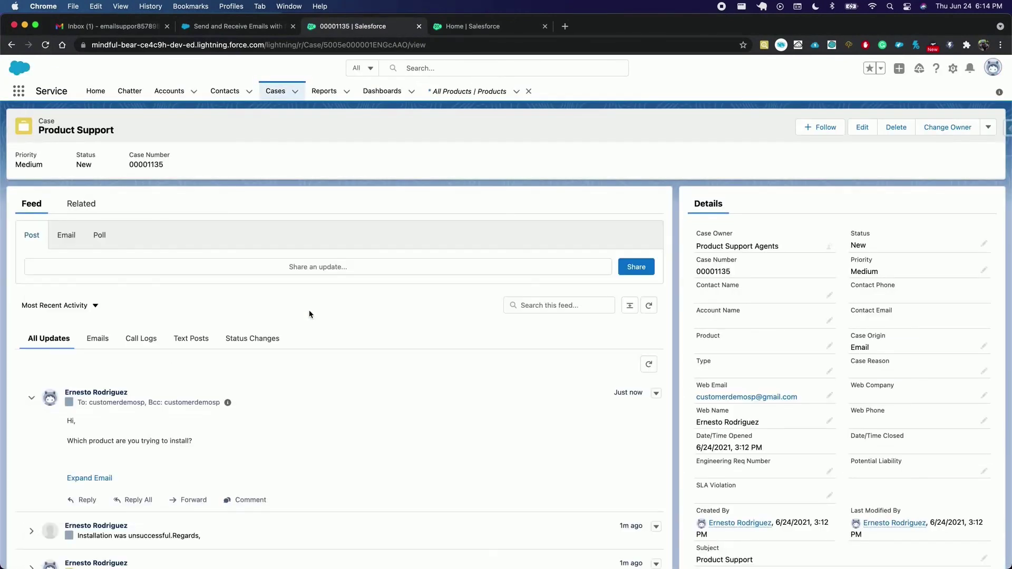
# Filter the Product Support case feed to Emails to find the 'The Marketing App.' reply.
pyautogui.click(97, 338)
pyautogui.scroll(-3, 187, 392)
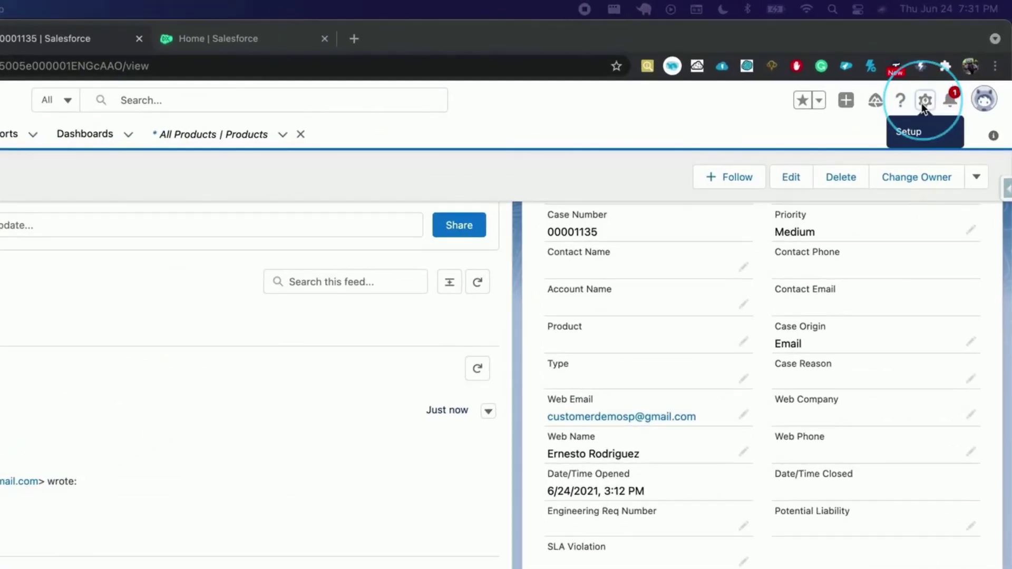
# Find the Email-to-Case page by searching 'email-to' in a new Setup tab.
pyautogui.click(925, 101)
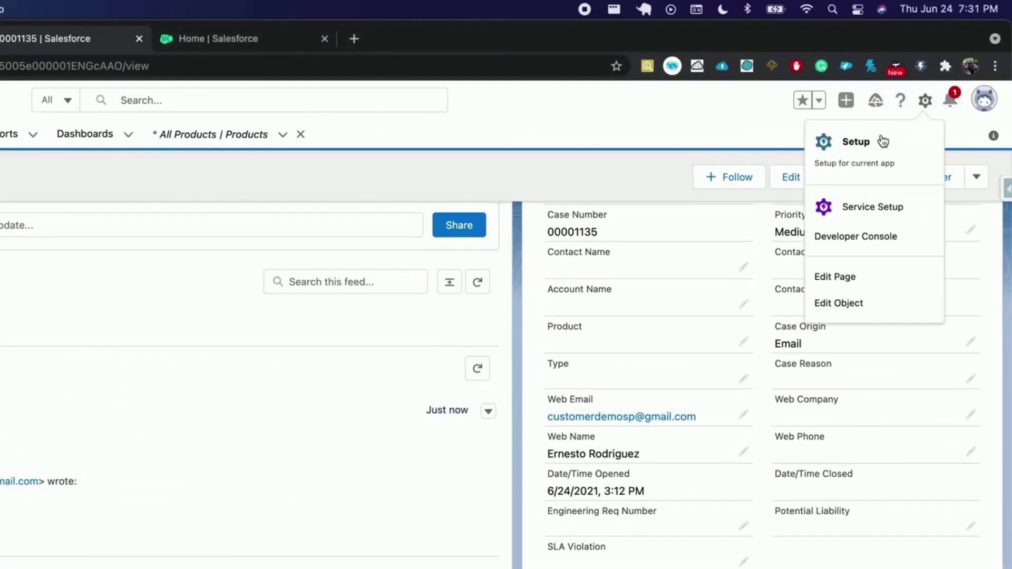
pyautogui.click(858, 142)
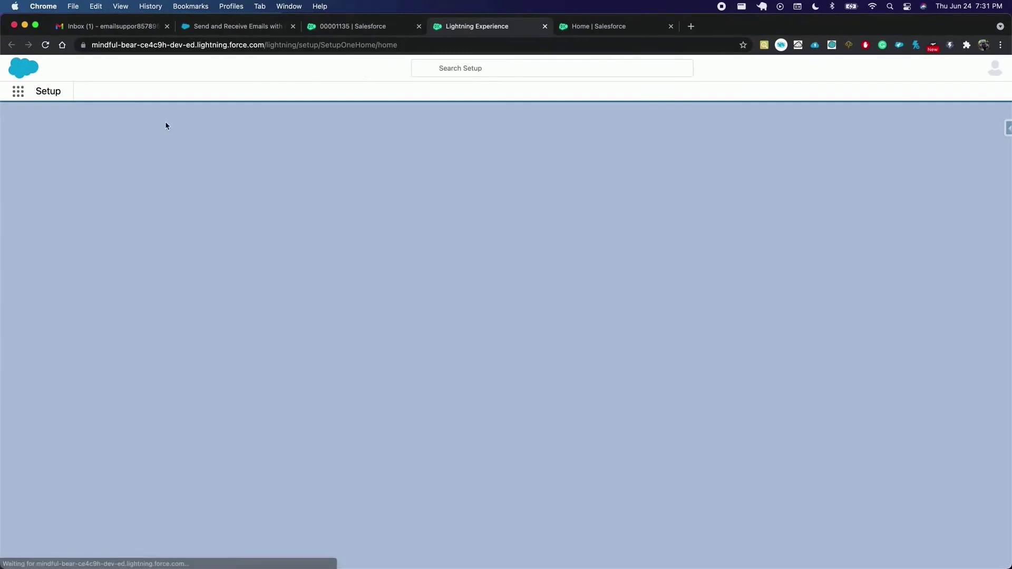
pyautogui.click(56, 121)
pyautogui.write('ema')
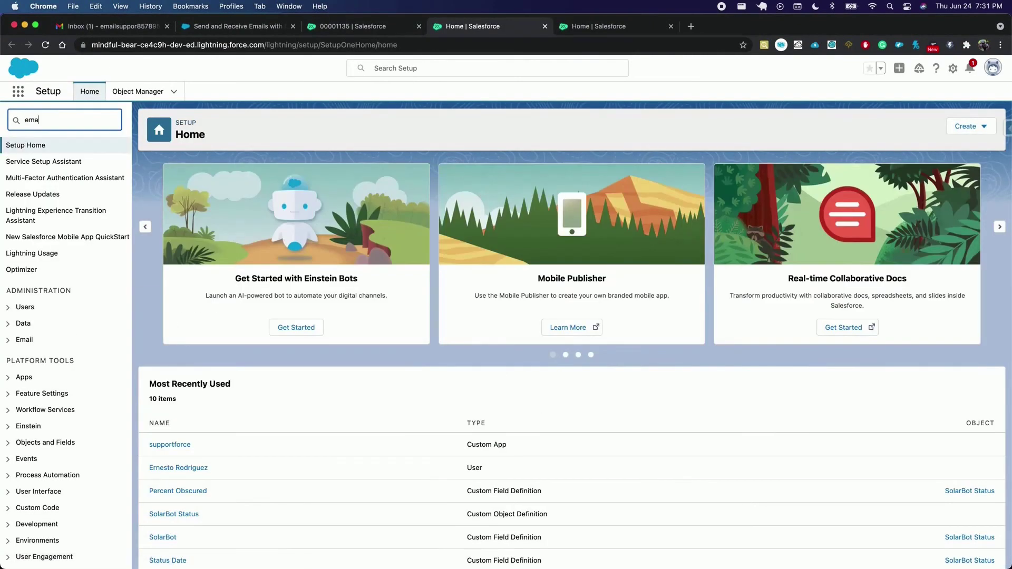
pyautogui.write('il-to')
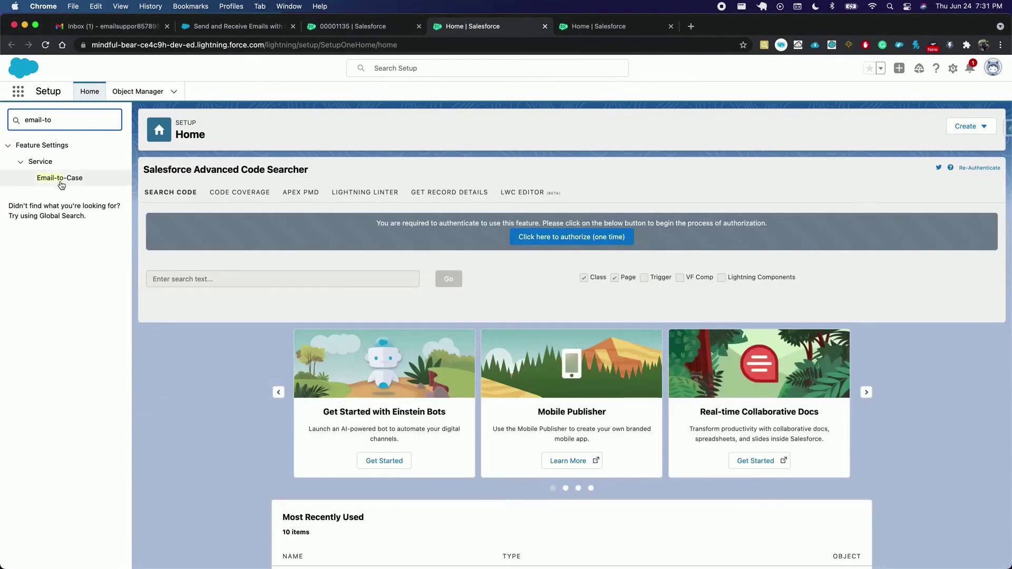
pyautogui.click(61, 178)
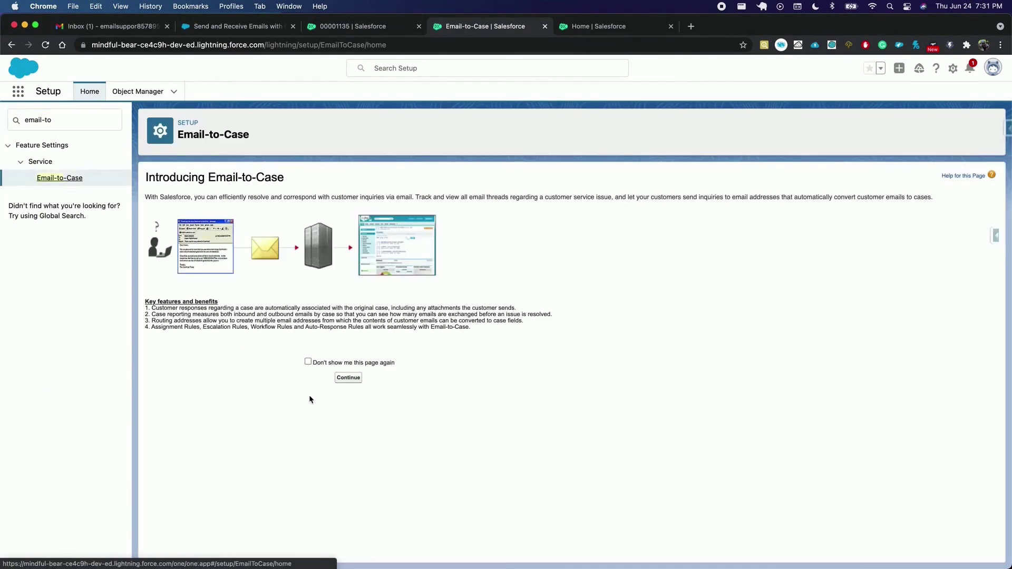
# Continue past the Email-to-Case intro and edit the SkyPlanner Support routing address.
pyautogui.click(349, 377)
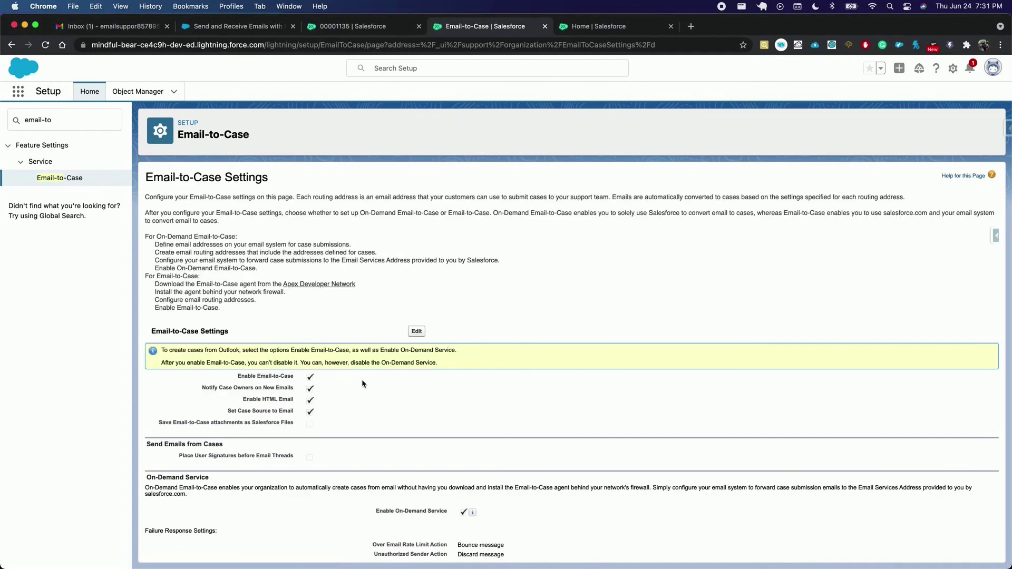
pyautogui.scroll(-3, 470, 400)
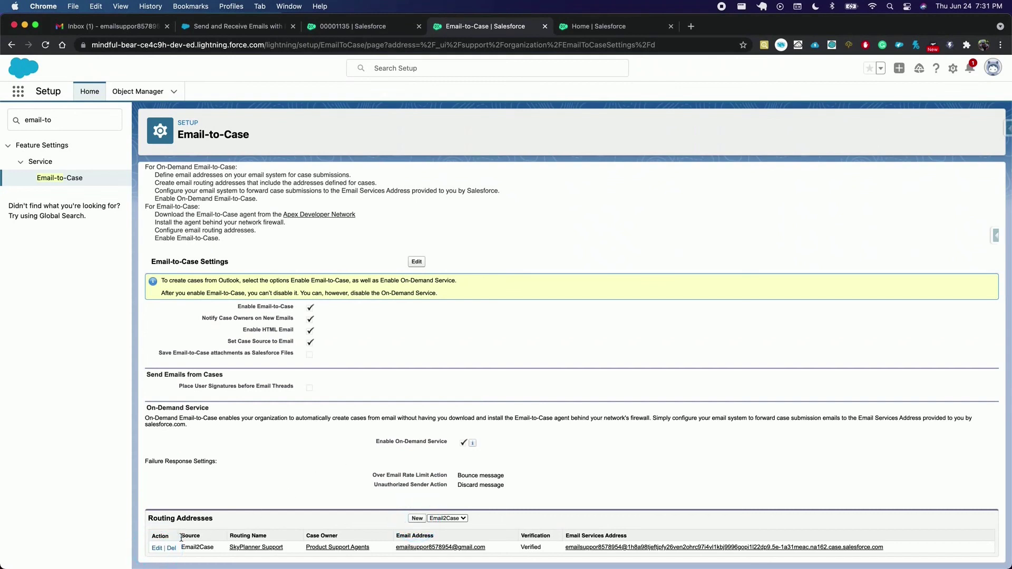
pyautogui.click(157, 548)
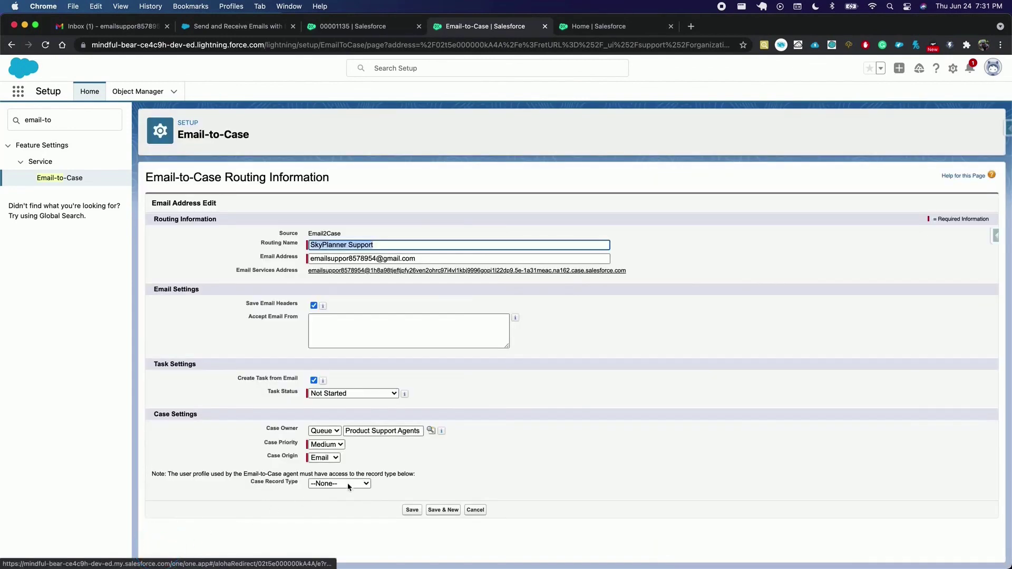